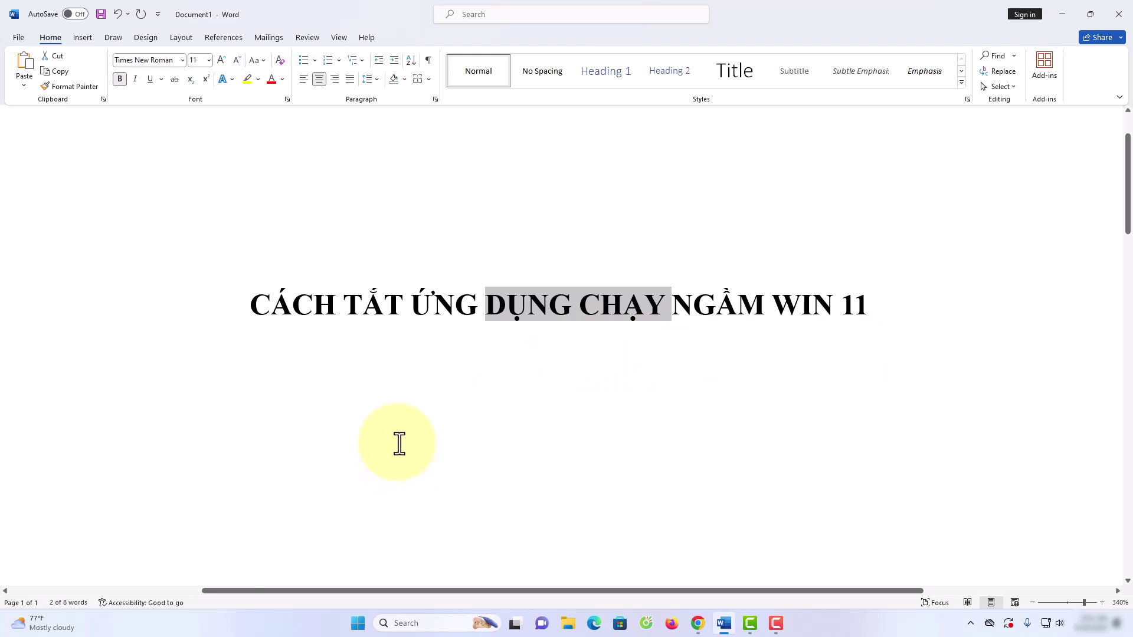
Open Windows Settings and bring up the list of installed apps
double_click(397, 443)
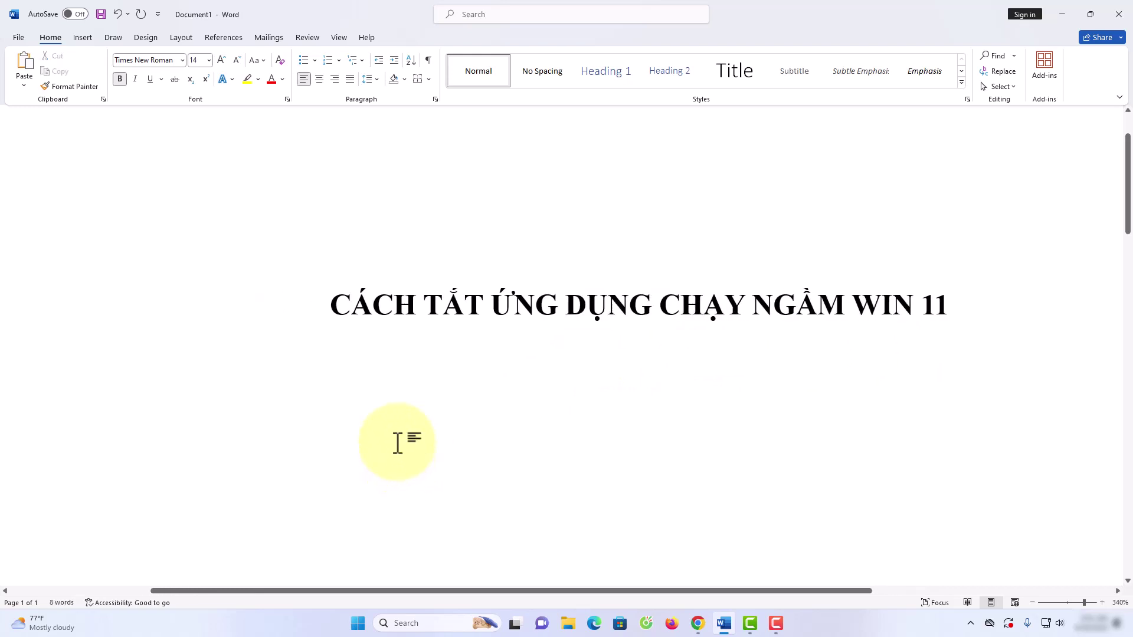
right_click(358, 623)
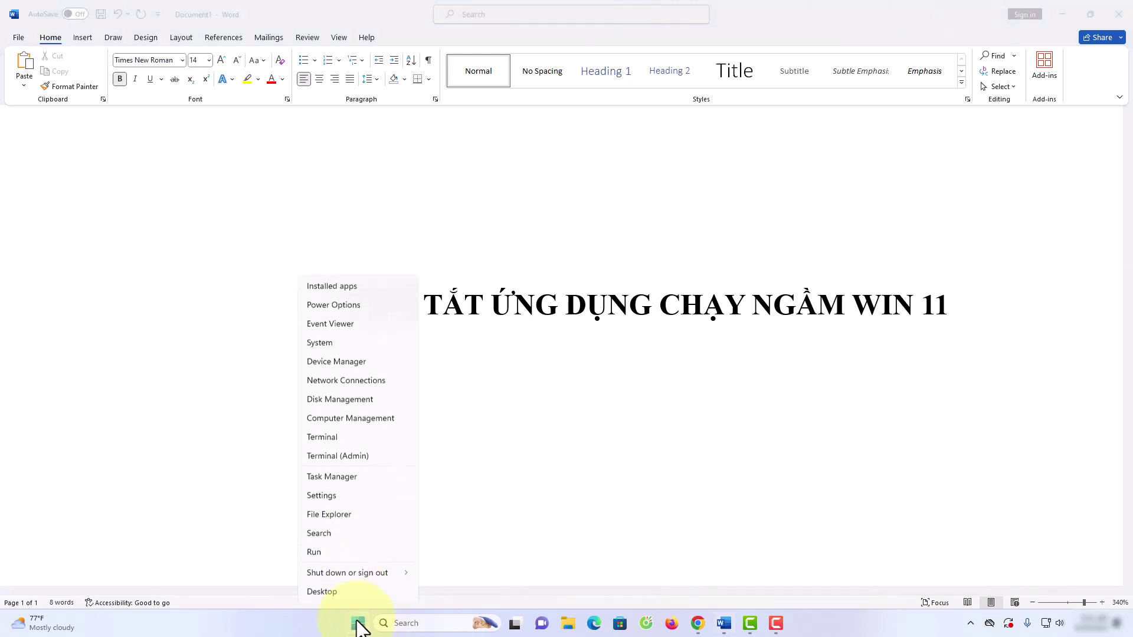
left_click(322, 496)
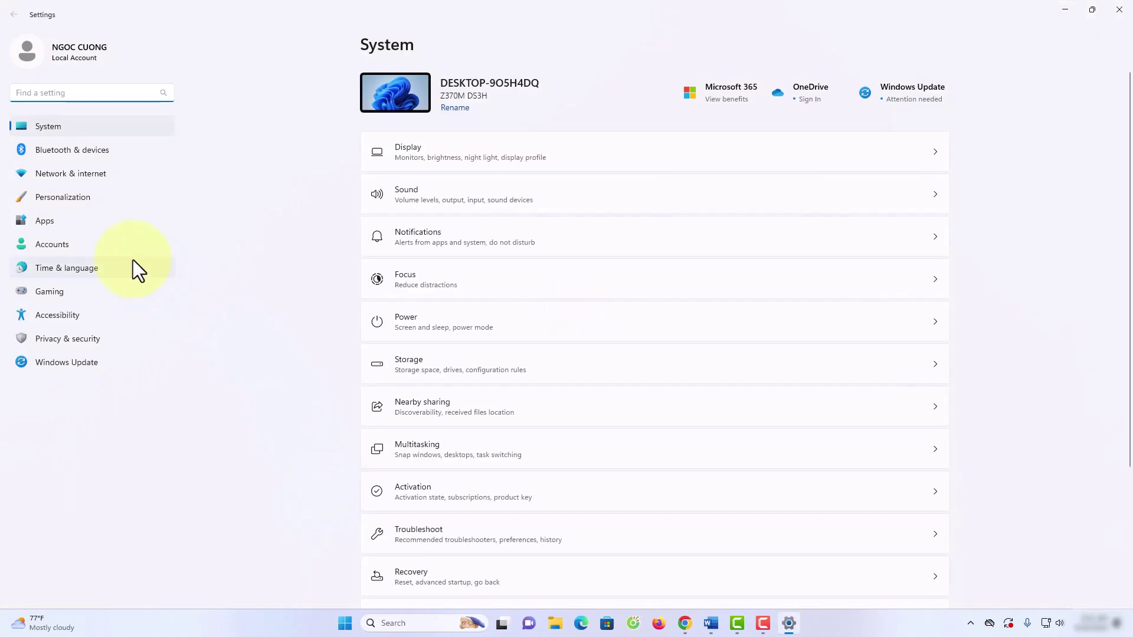
left_click(58, 224)
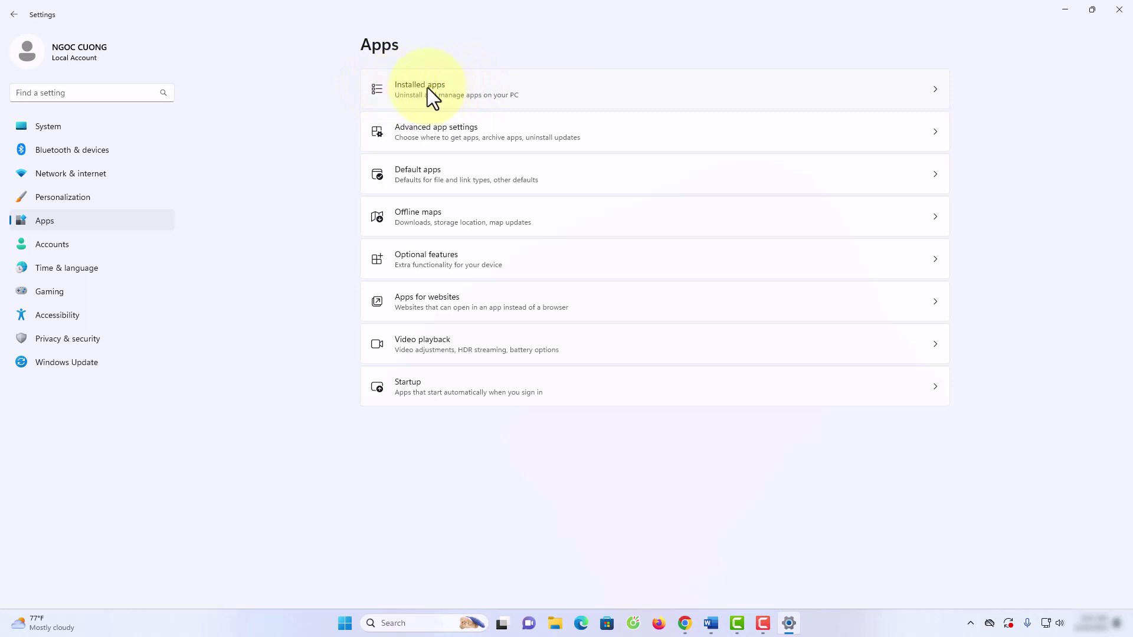
left_click(437, 89)
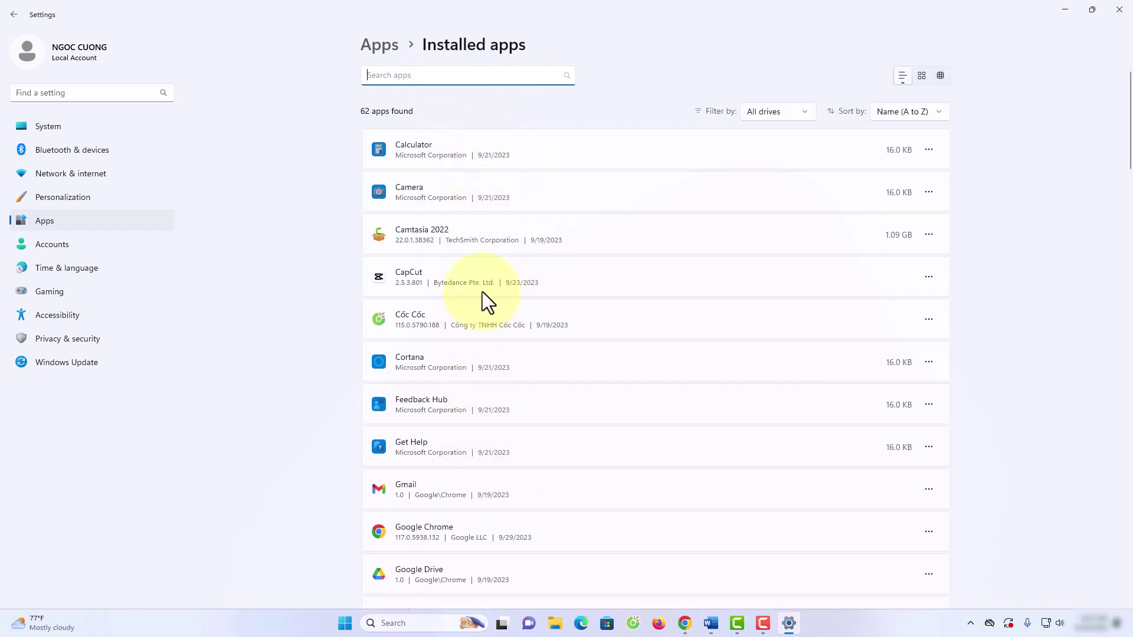
Set Cortana's background apps permission to Never in its advanced options
scroll(482, 291, "down", 3)
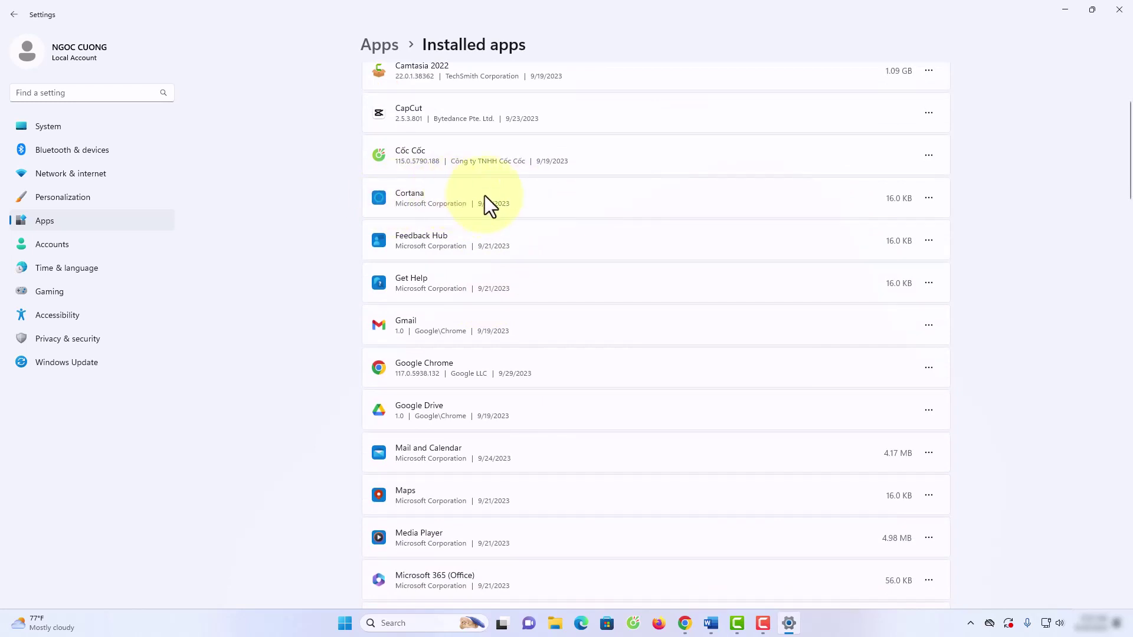
left_click(930, 198)
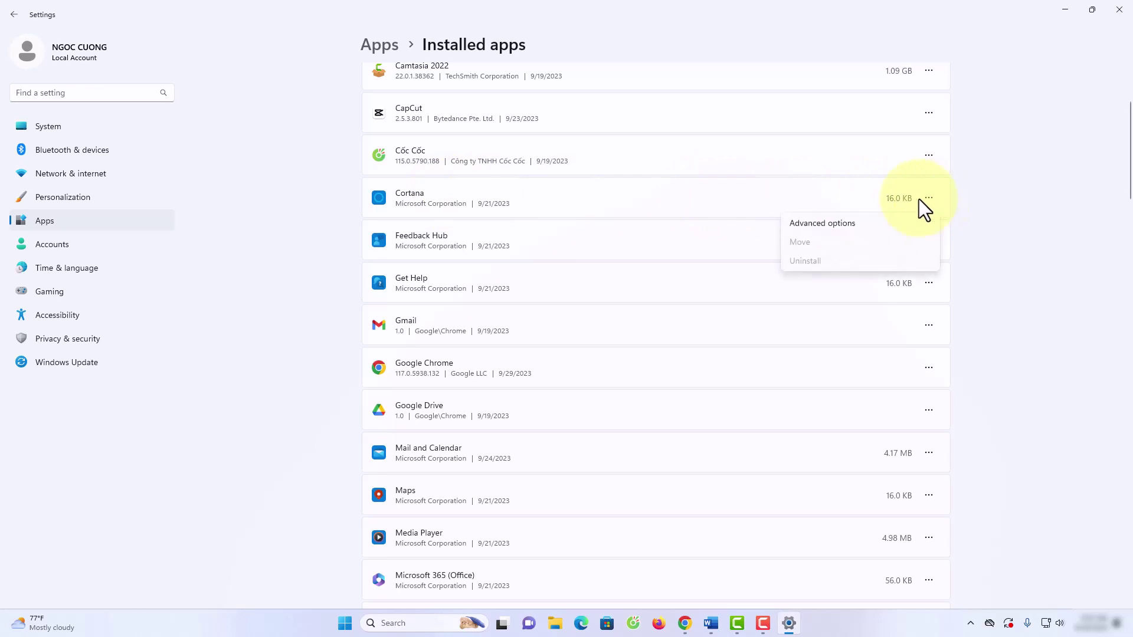
left_click(821, 223)
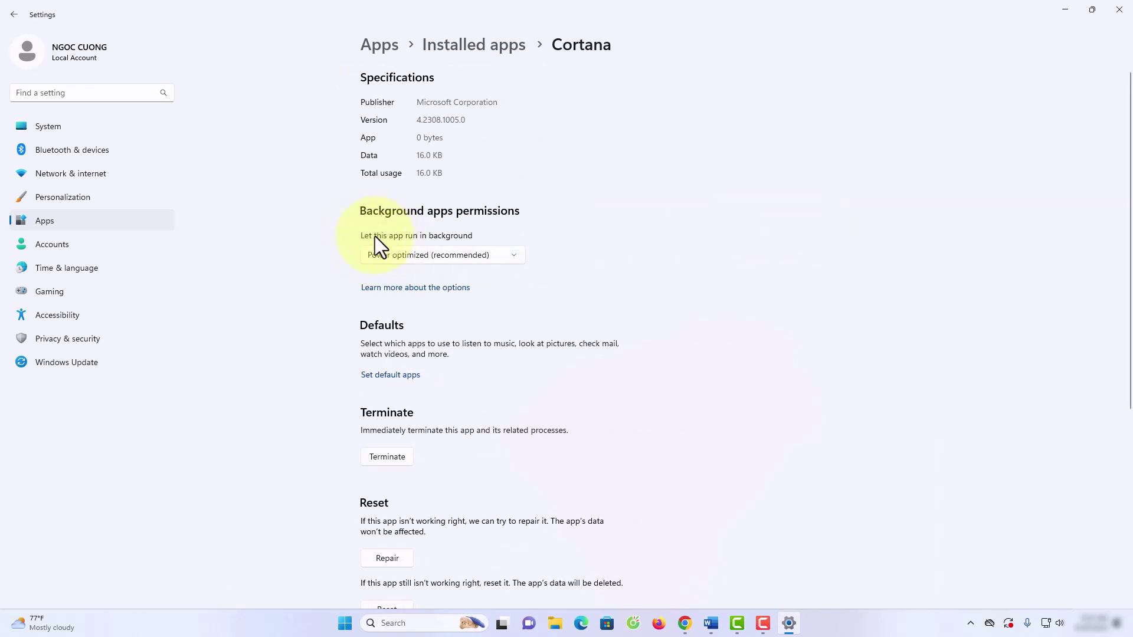
left_click(511, 252)
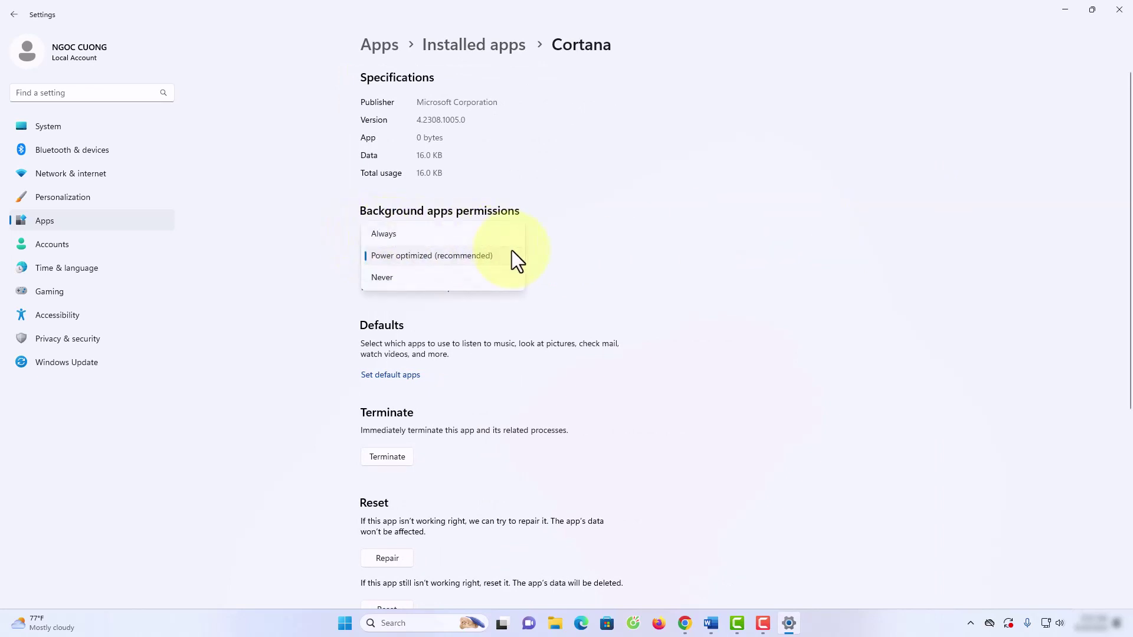
left_click(383, 279)
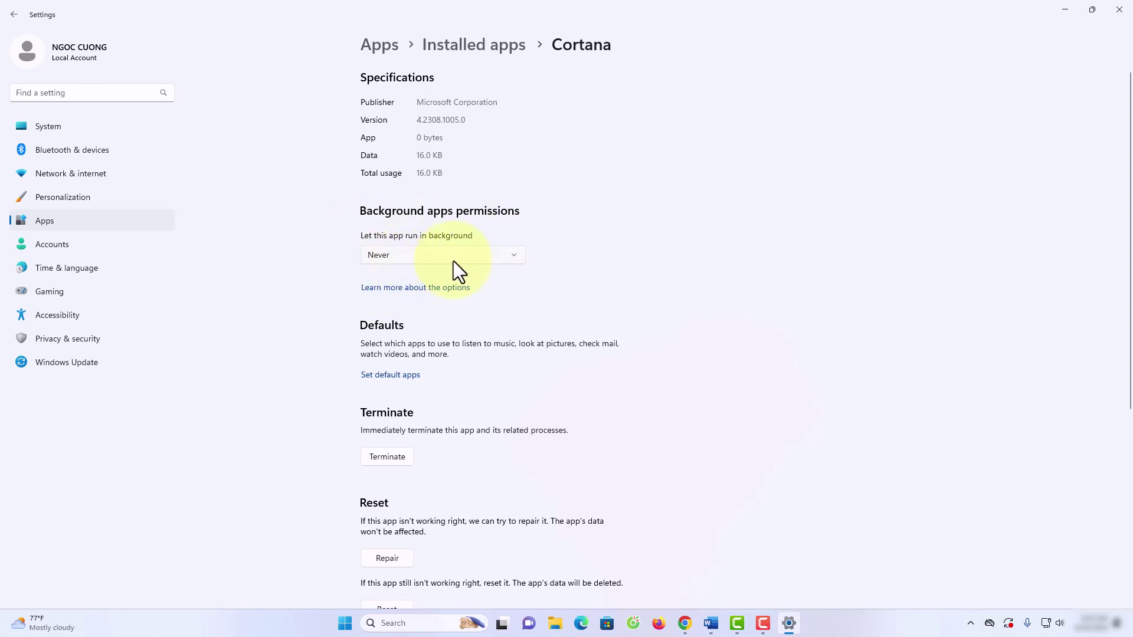
Set Cortana's background permission back to Power optimized (recommended) and return to the installed apps list
left_click(513, 255)
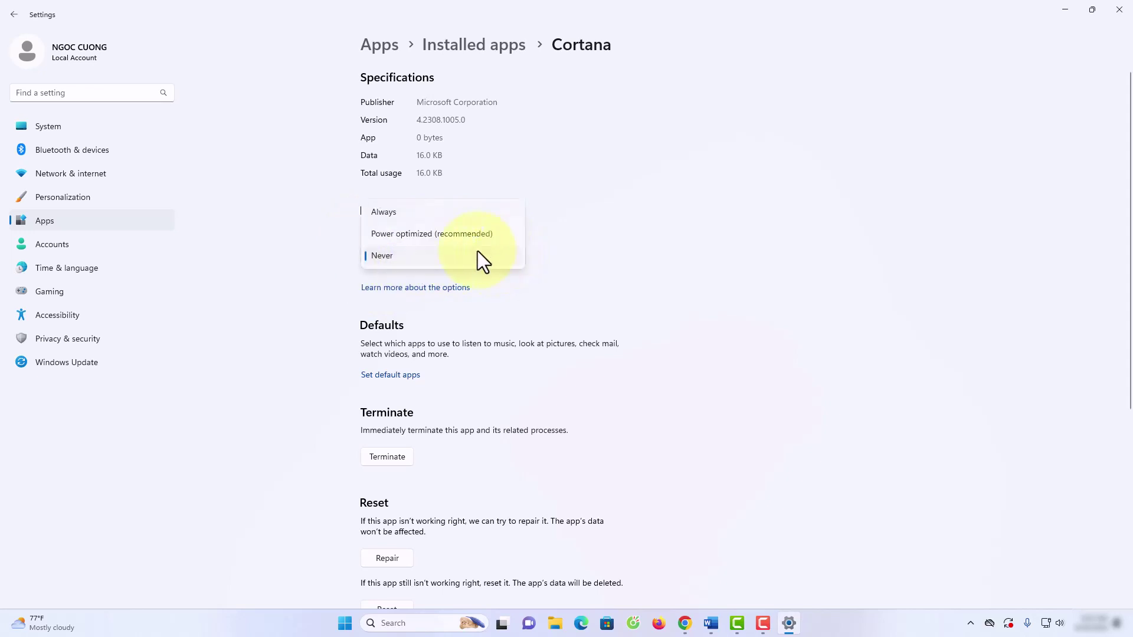
left_click(400, 234)
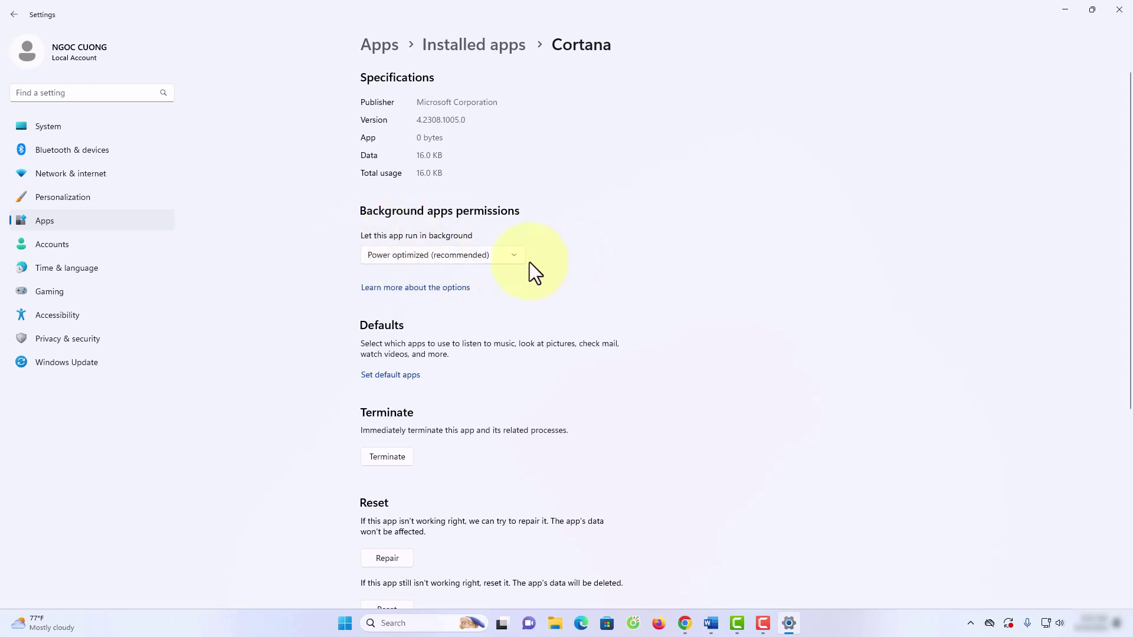
left_click(516, 252)
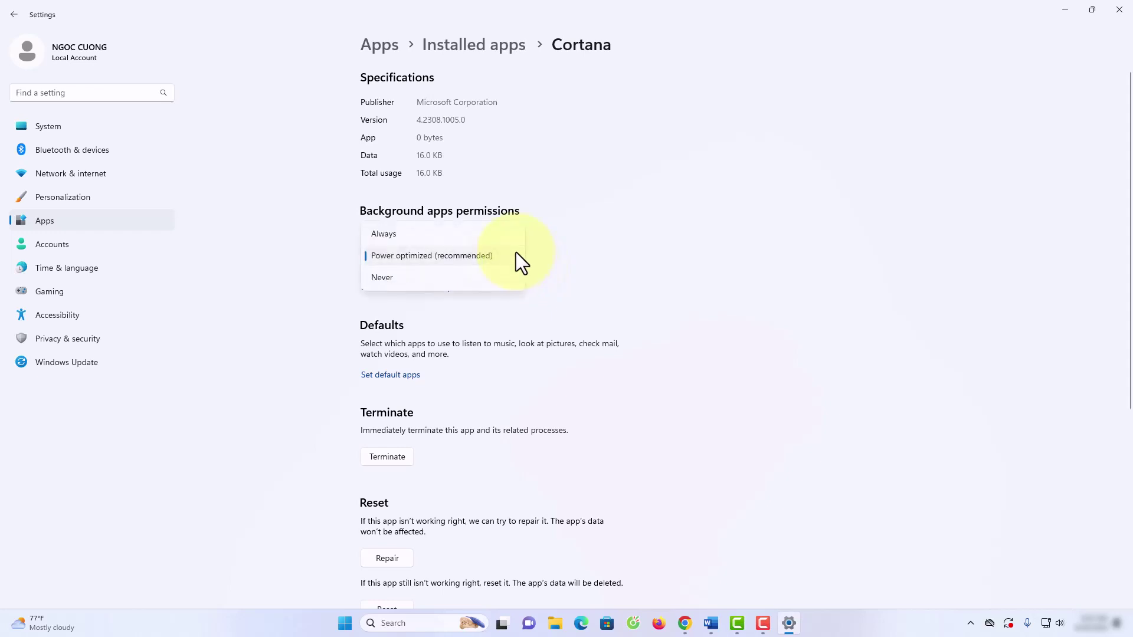
left_click(573, 255)
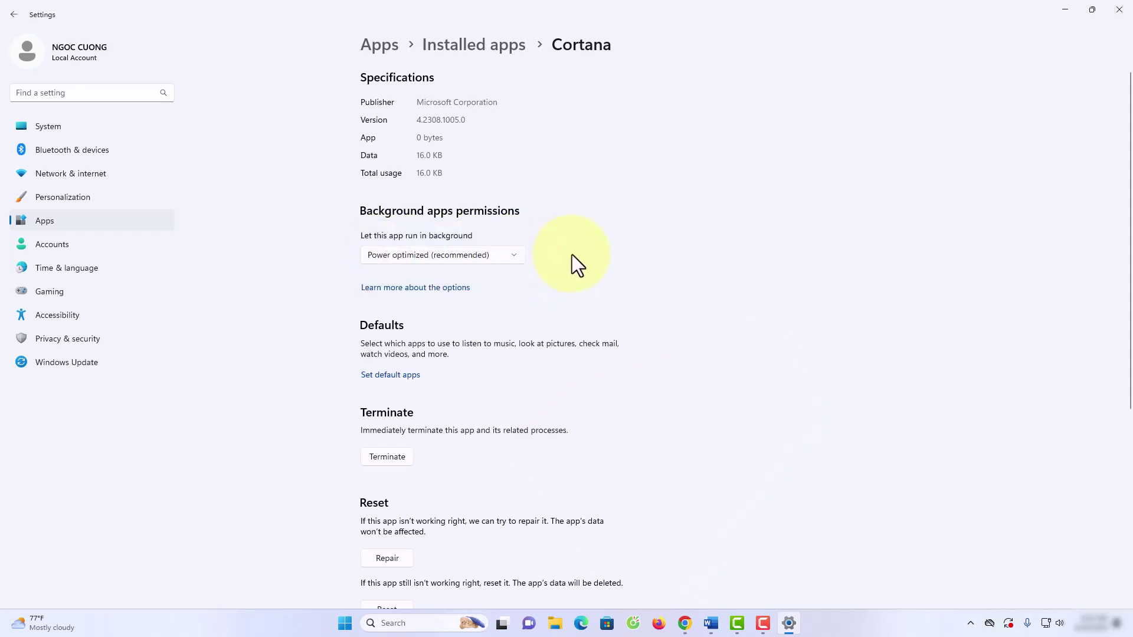
left_click(15, 14)
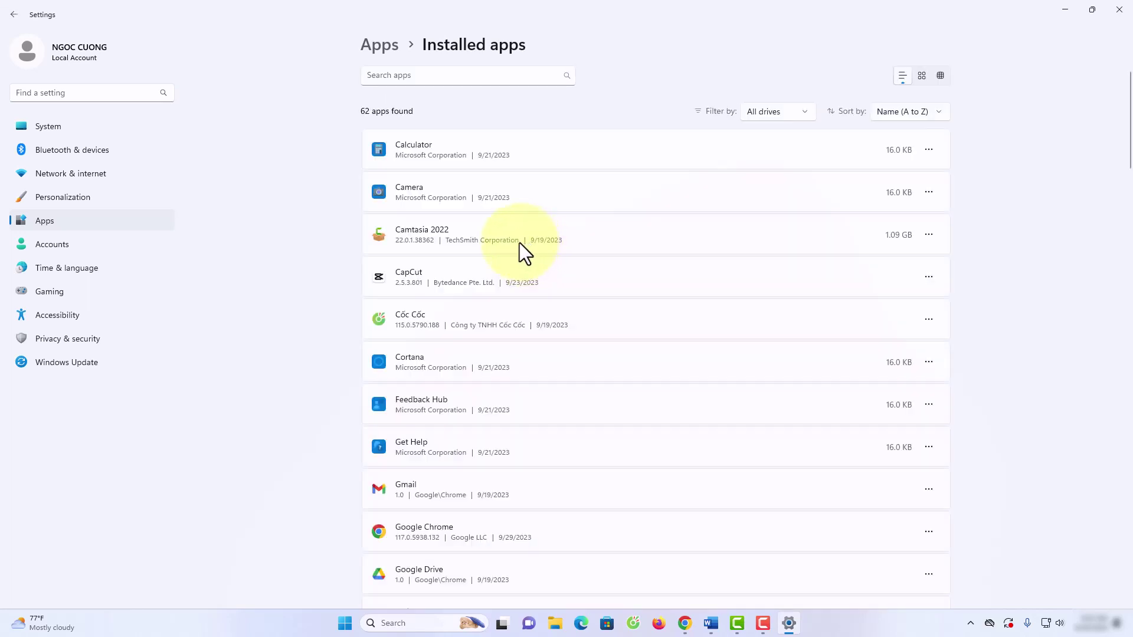
Set Microsoft Teams' background apps permission to Never in its advanced options, and return to the installed apps list
scroll(519, 243, "down", 5)
scroll(520, 242, "down", 1)
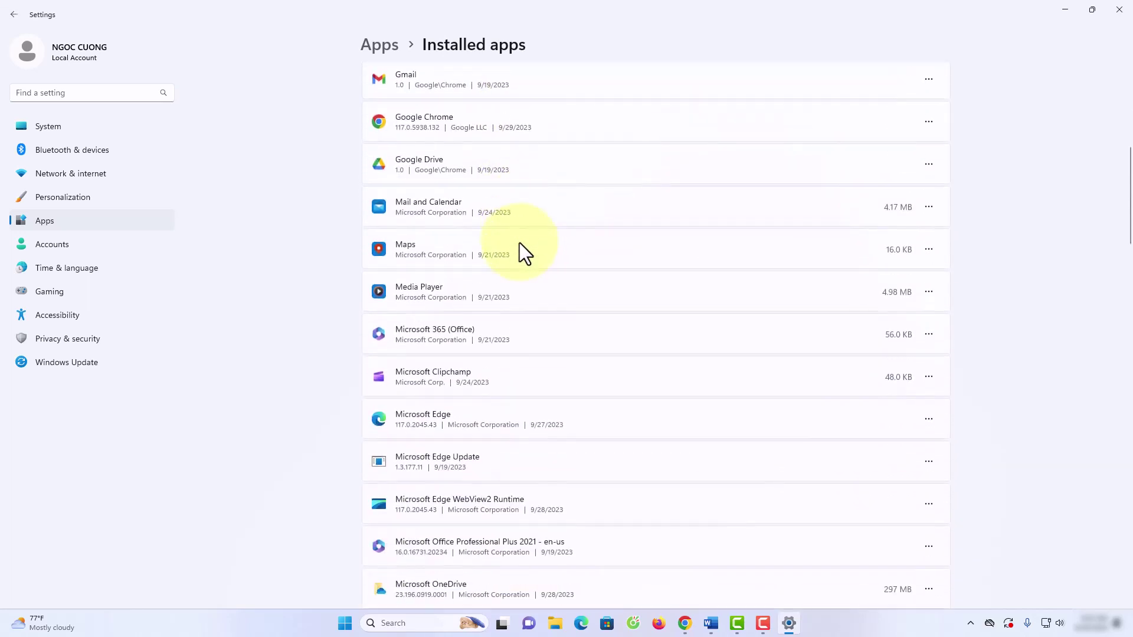
scroll(519, 243, "down", 5)
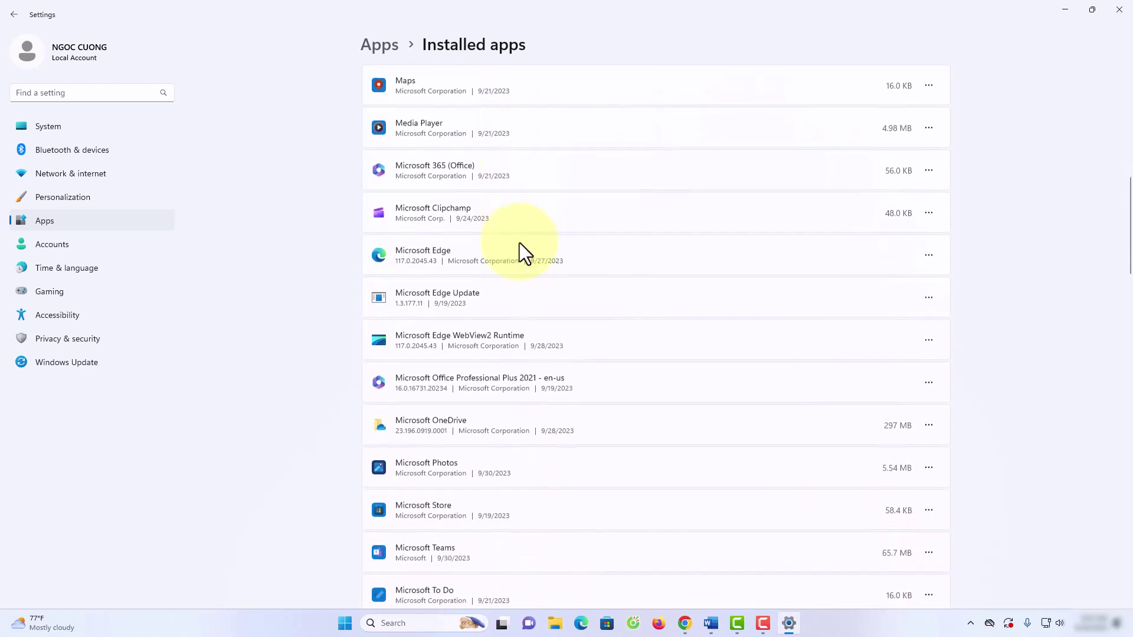
scroll(520, 243, "down", 4)
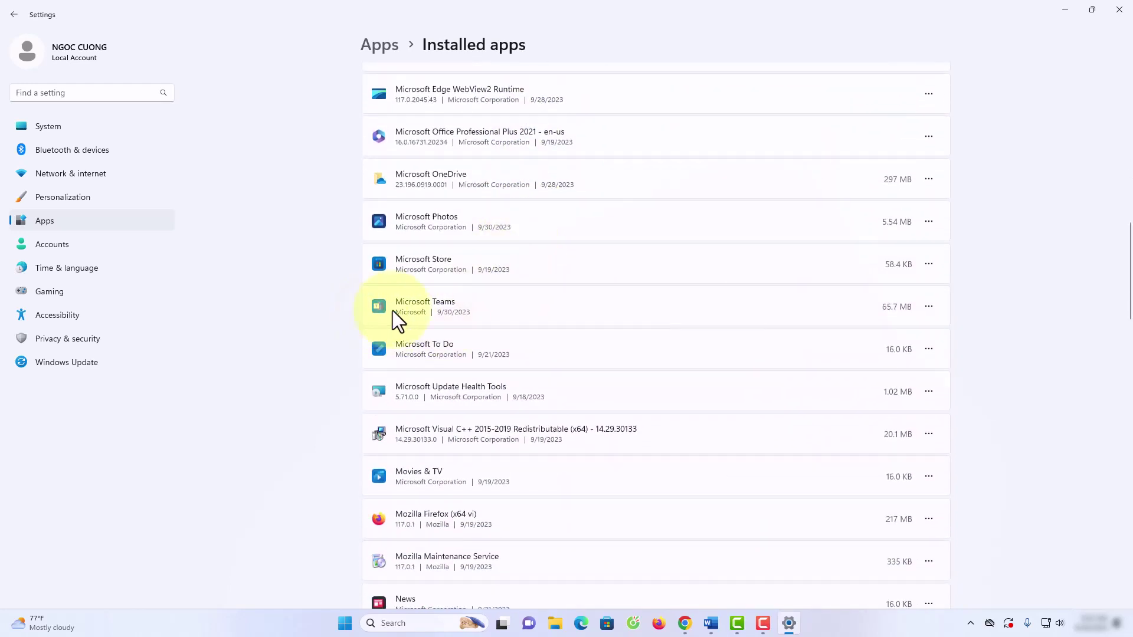
left_click(930, 309)
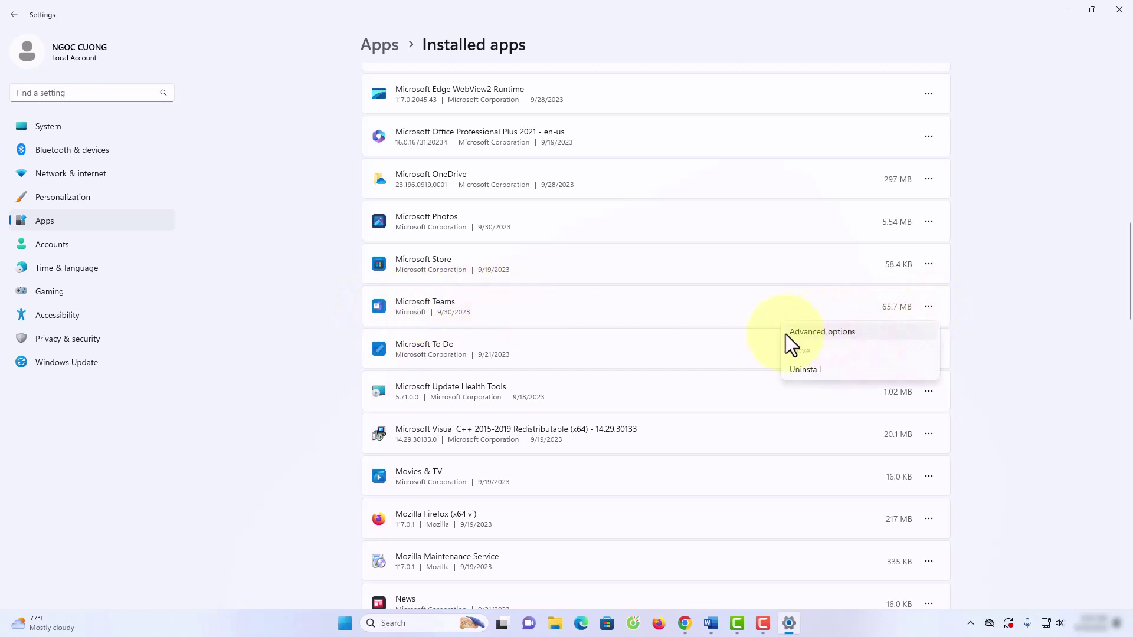
left_click(824, 330)
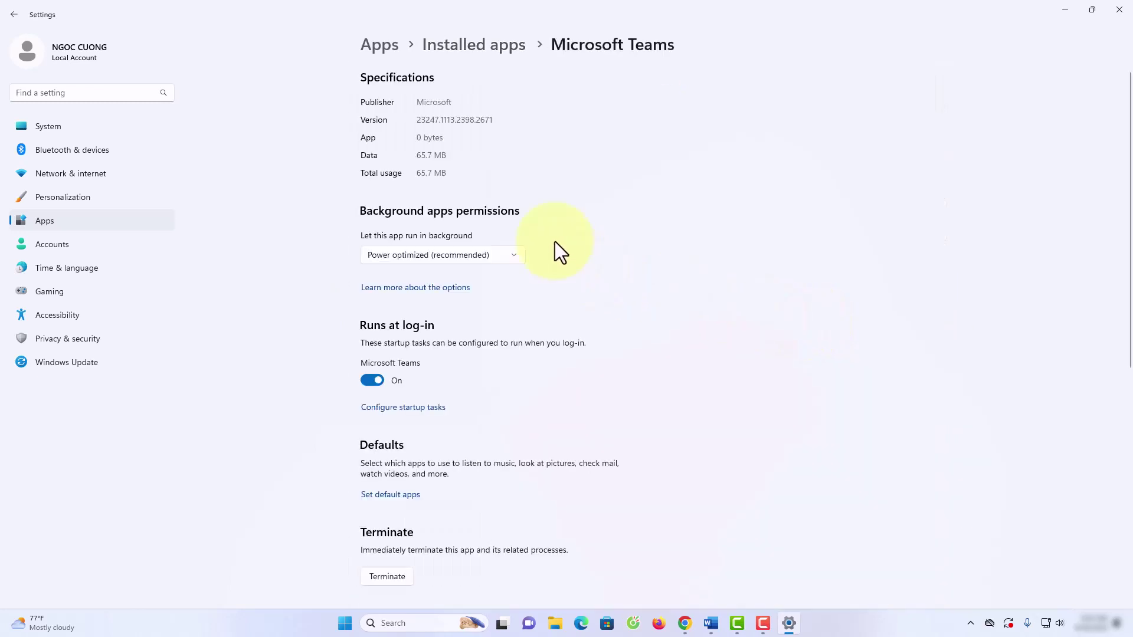
left_click(505, 253)
left_click(396, 275)
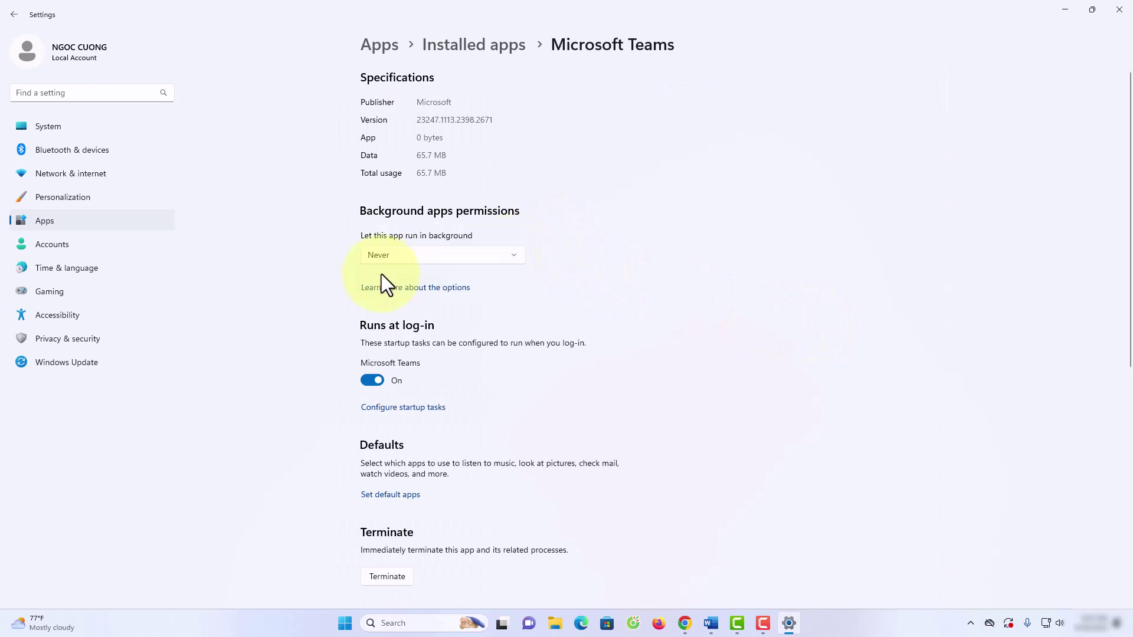
left_click(17, 15)
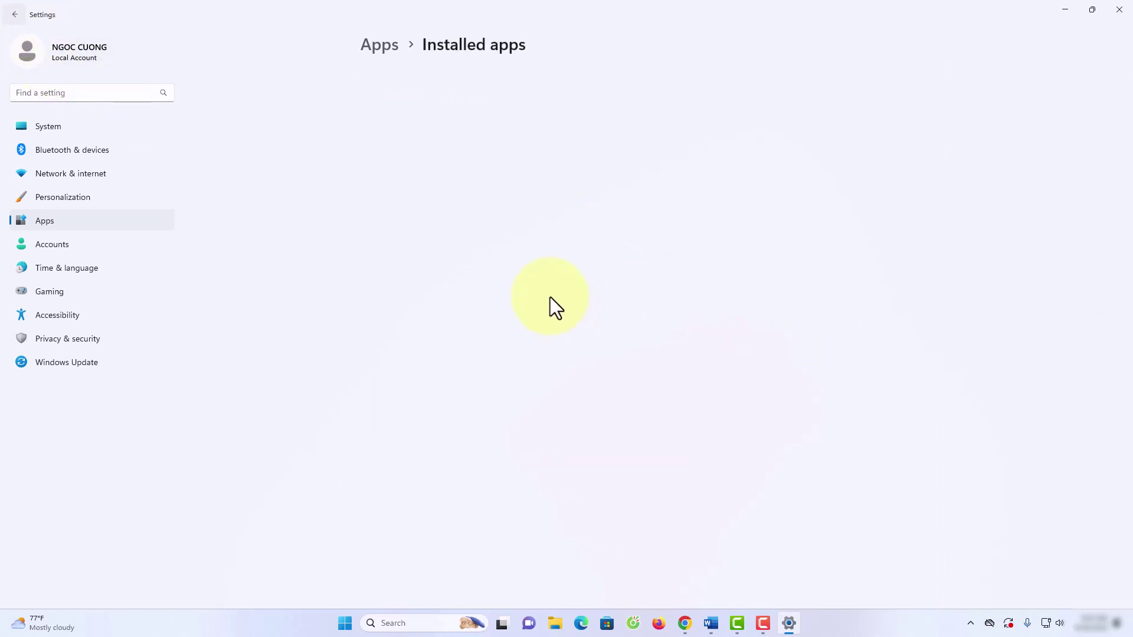
Set the Weather app's background apps permission to Never in its advanced options, and return to the main Apps settings page
scroll(505, 264, "down", 3)
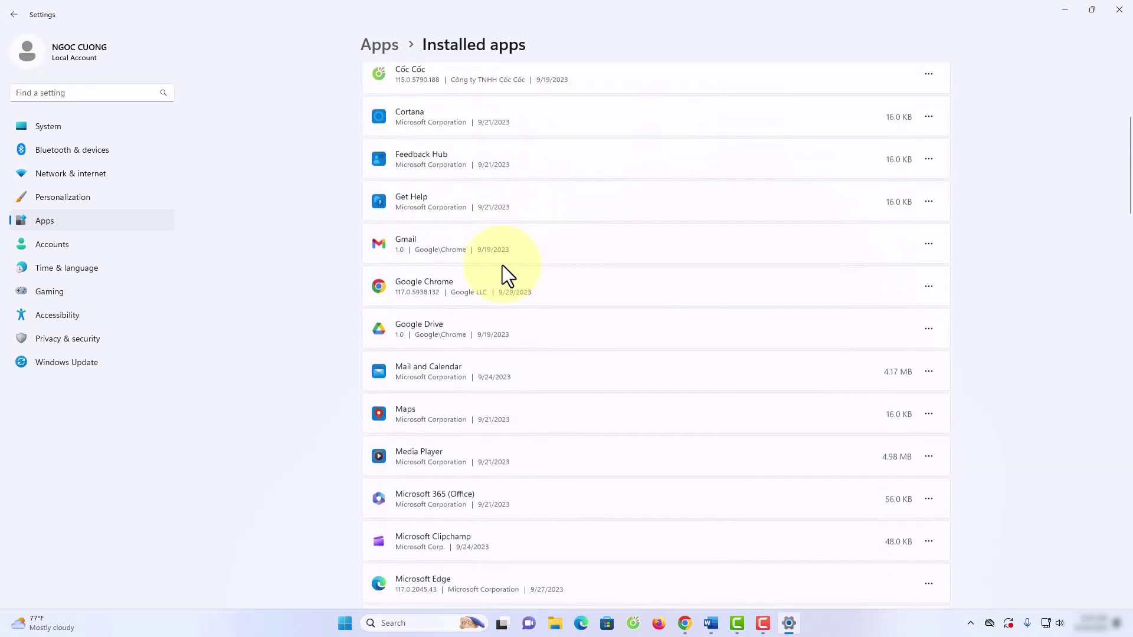
scroll(503, 265, "down", 4)
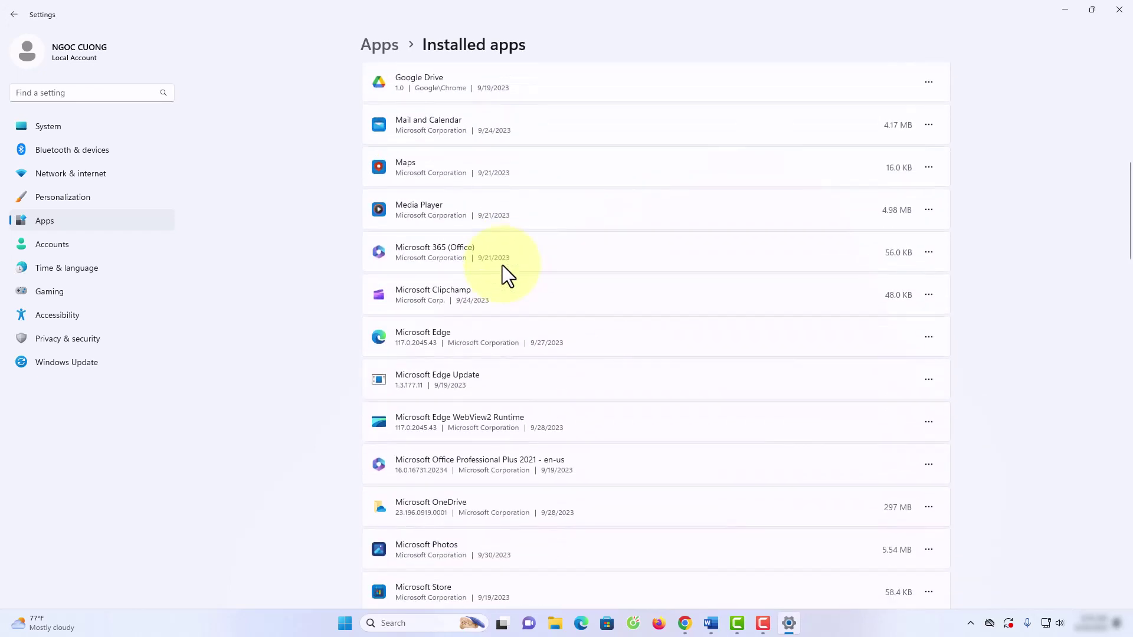
scroll(488, 263, "down", 3)
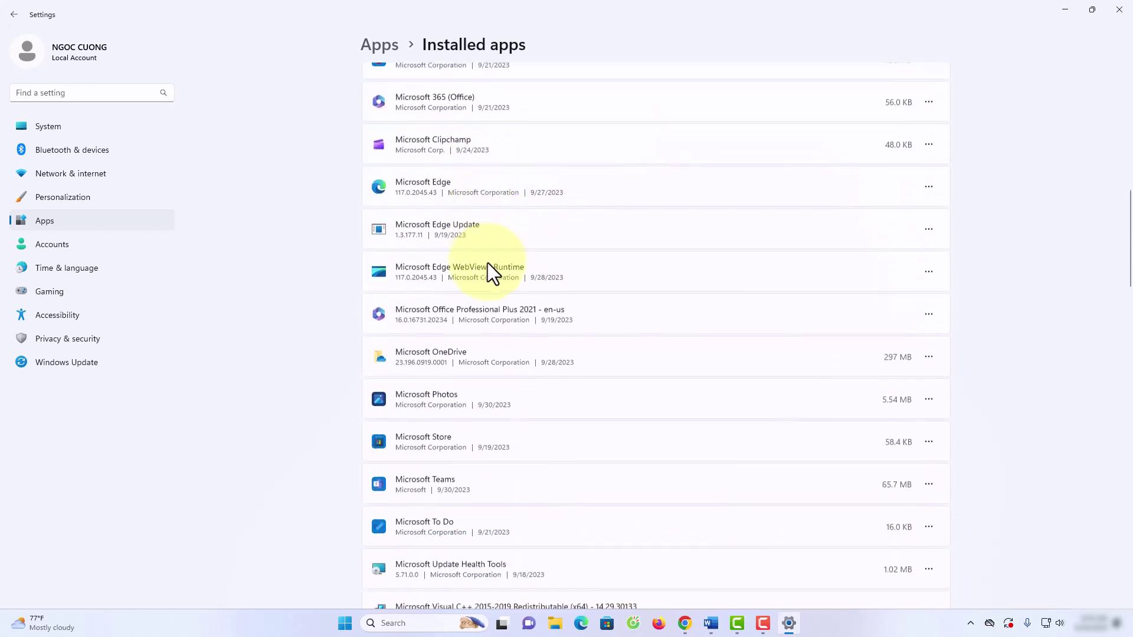
scroll(488, 263, "down", 4)
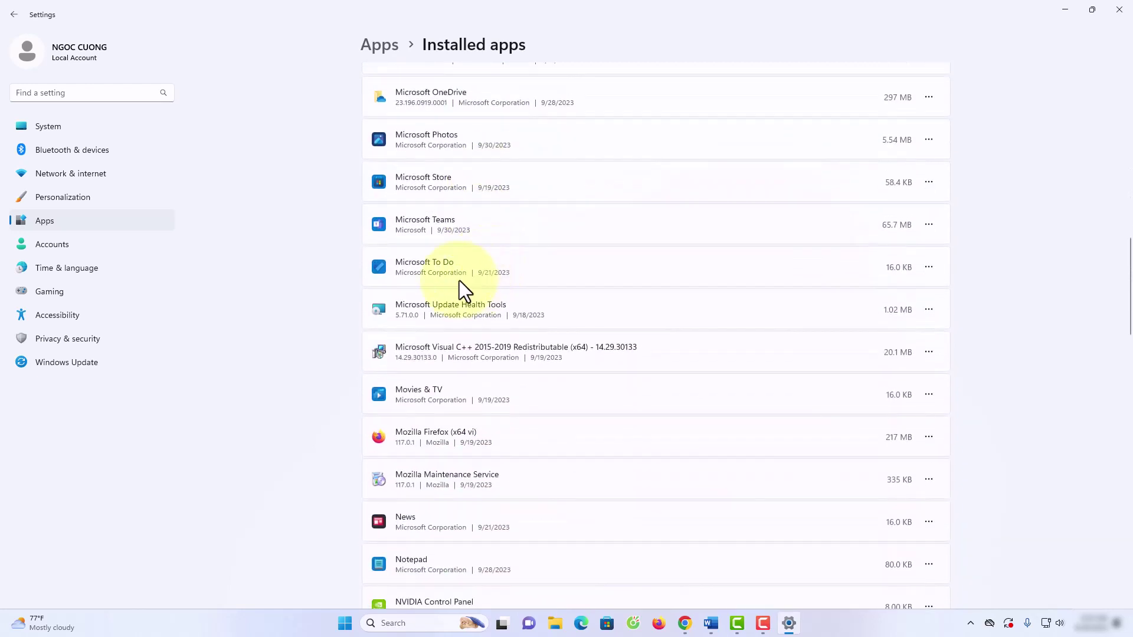
scroll(454, 280, "down", 4)
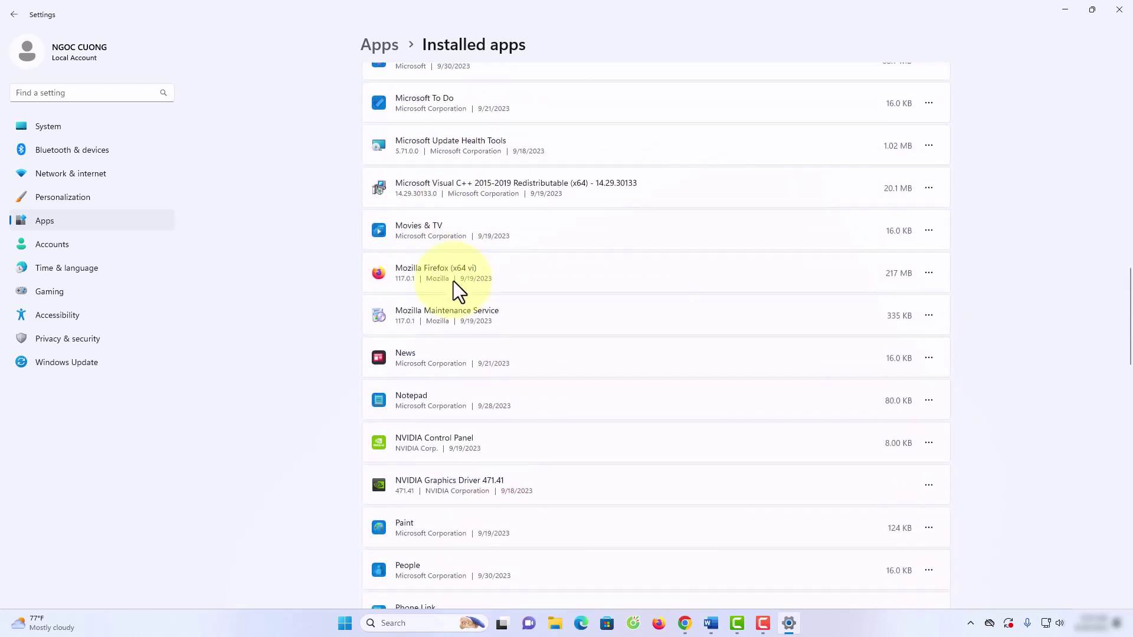
scroll(454, 281, "down", 3)
scroll(454, 281, "down", 4)
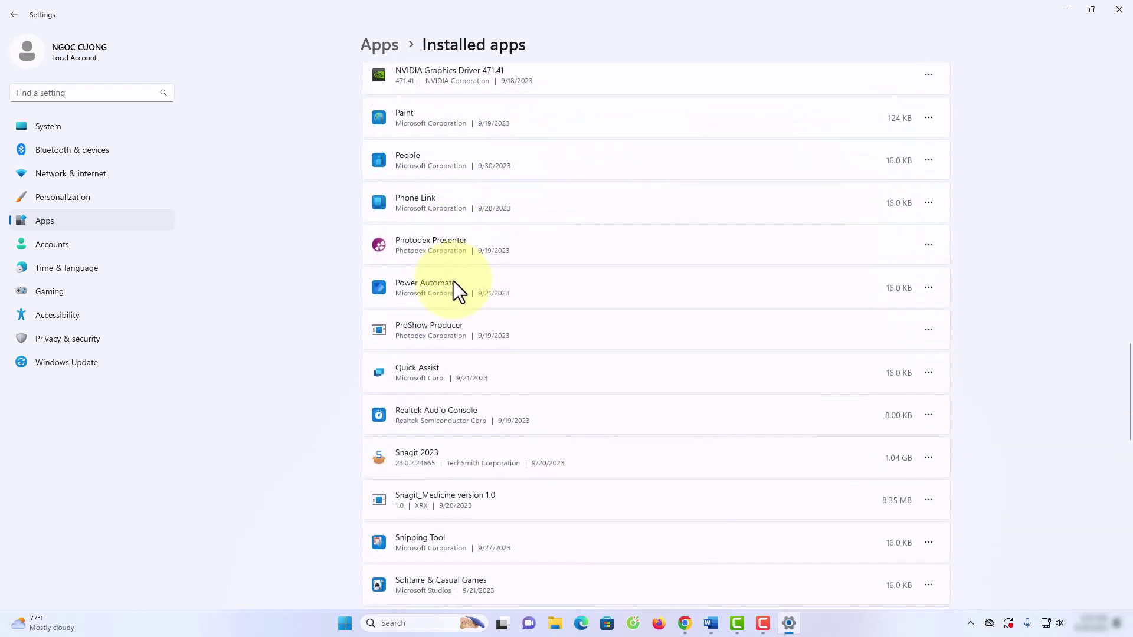
scroll(453, 289, "down", 5)
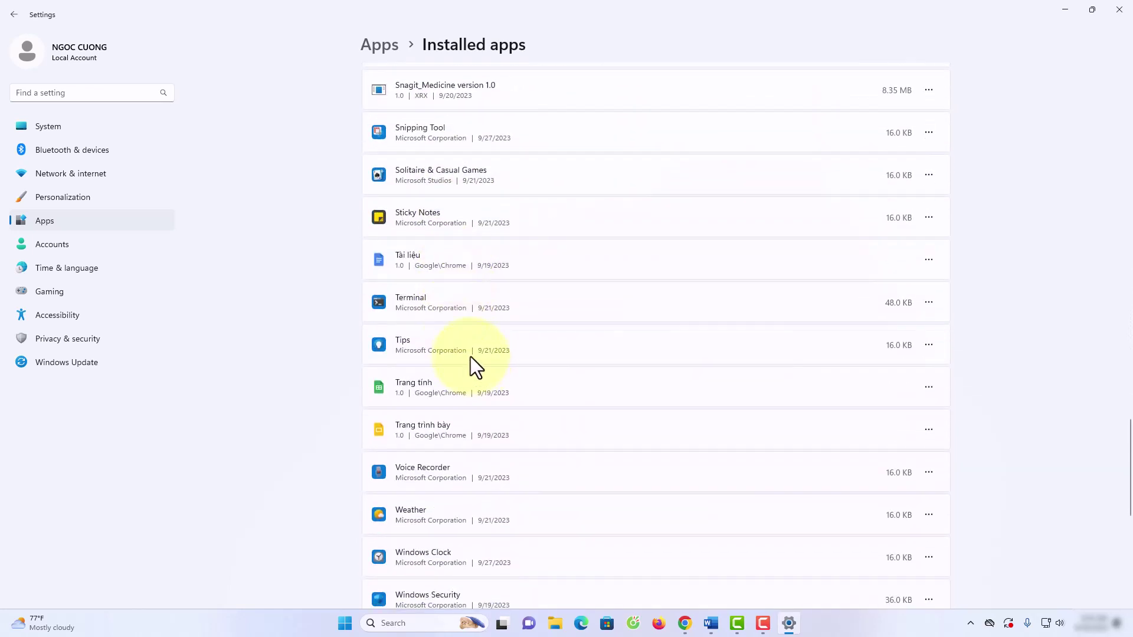
scroll(465, 340, "down", 6)
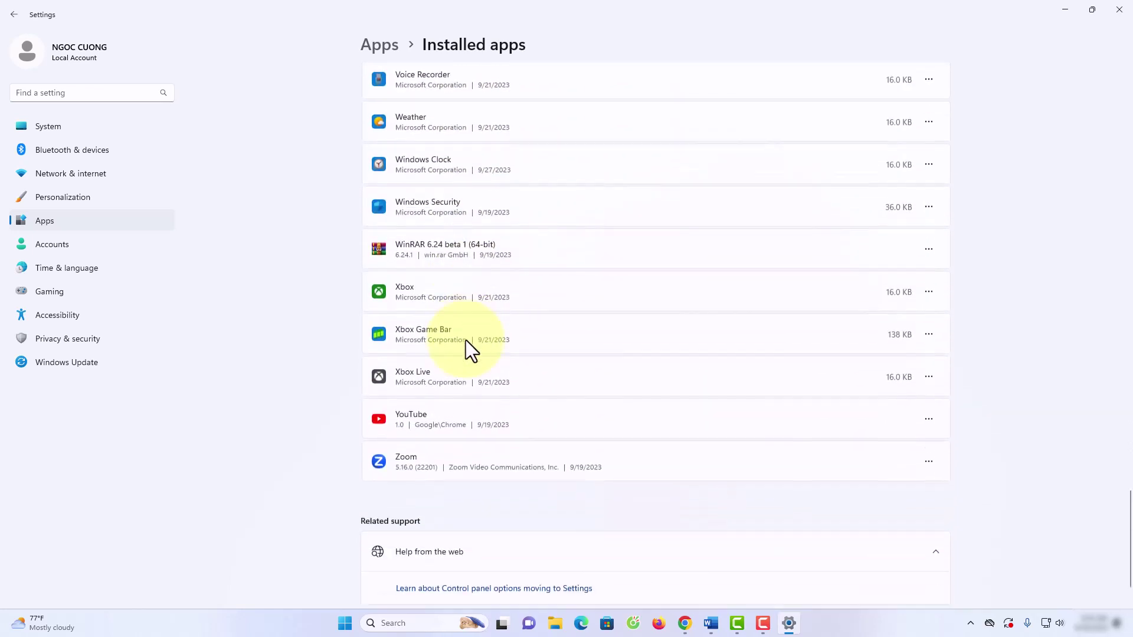
scroll(465, 340, "up", 1)
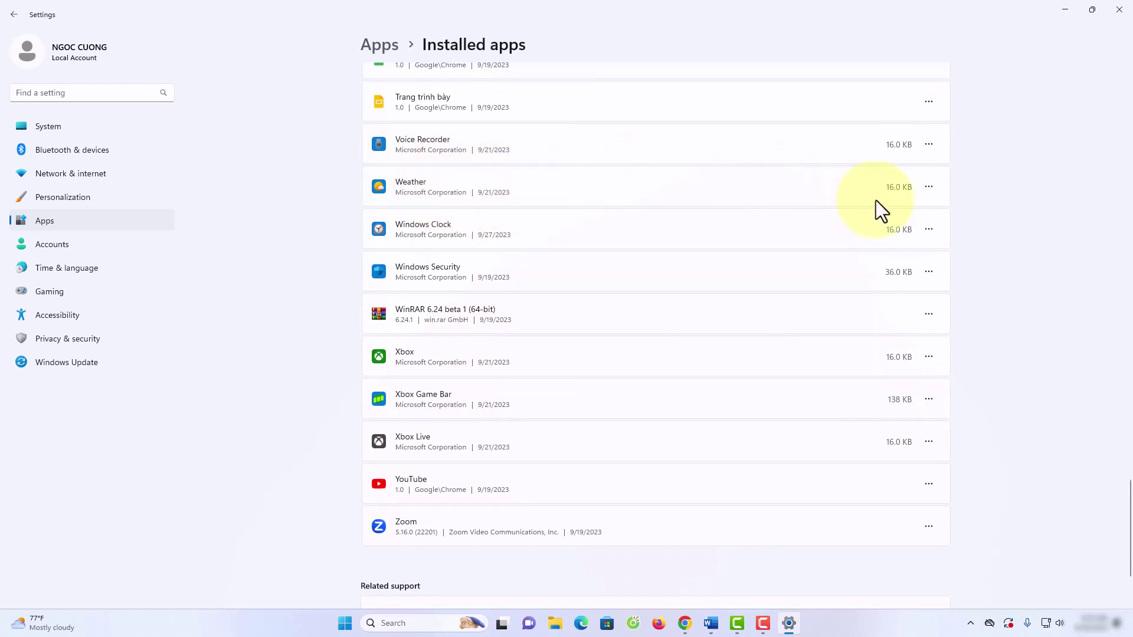
left_click(929, 186)
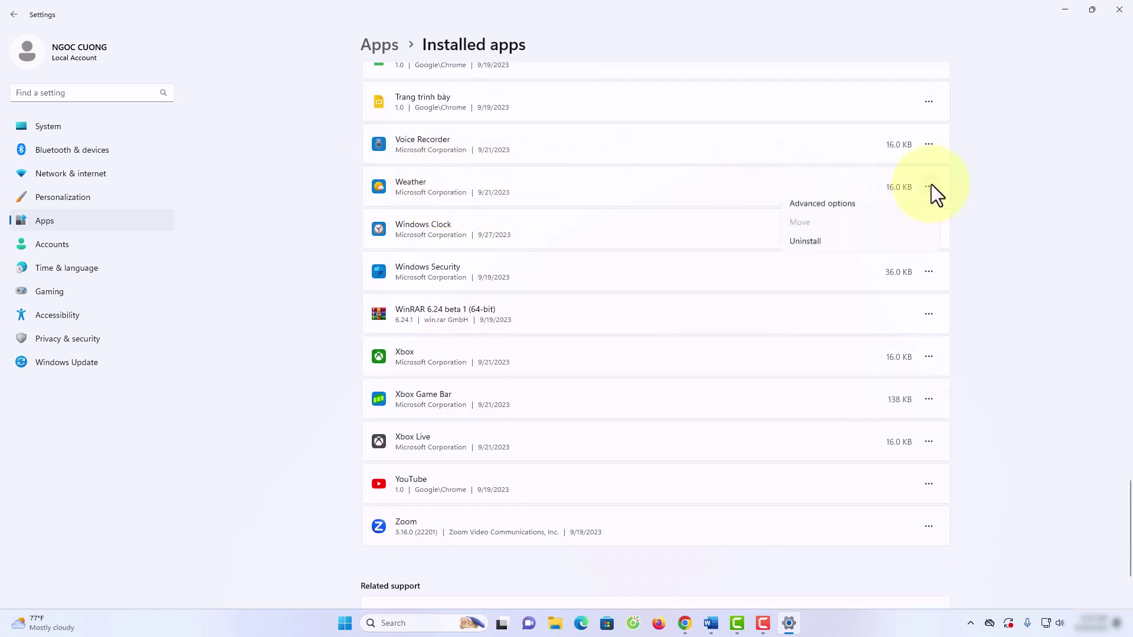
left_click(824, 213)
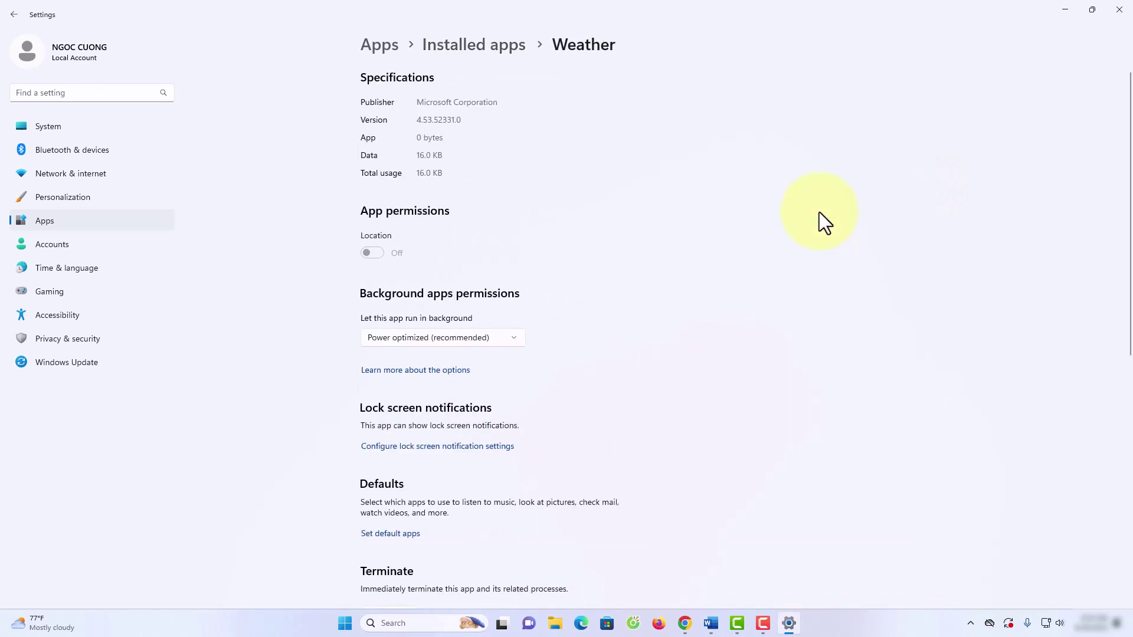
left_click(436, 339)
left_click(384, 359)
left_click(17, 14)
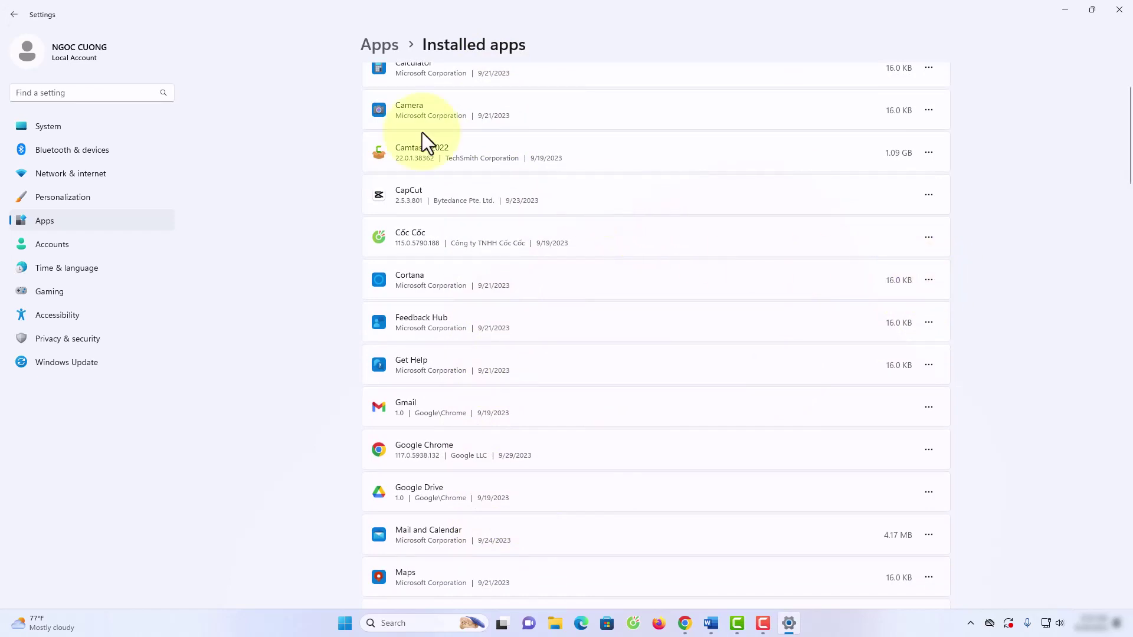
left_click(15, 15)
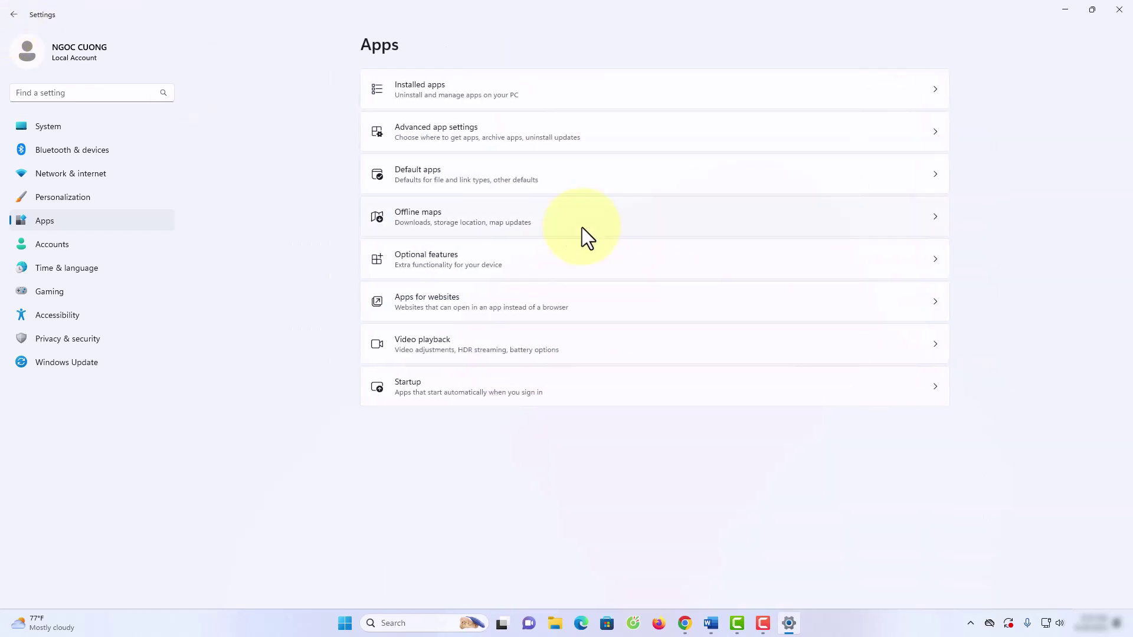
Review the list of startup apps in the Apps settings and close Settings
left_click(429, 383)
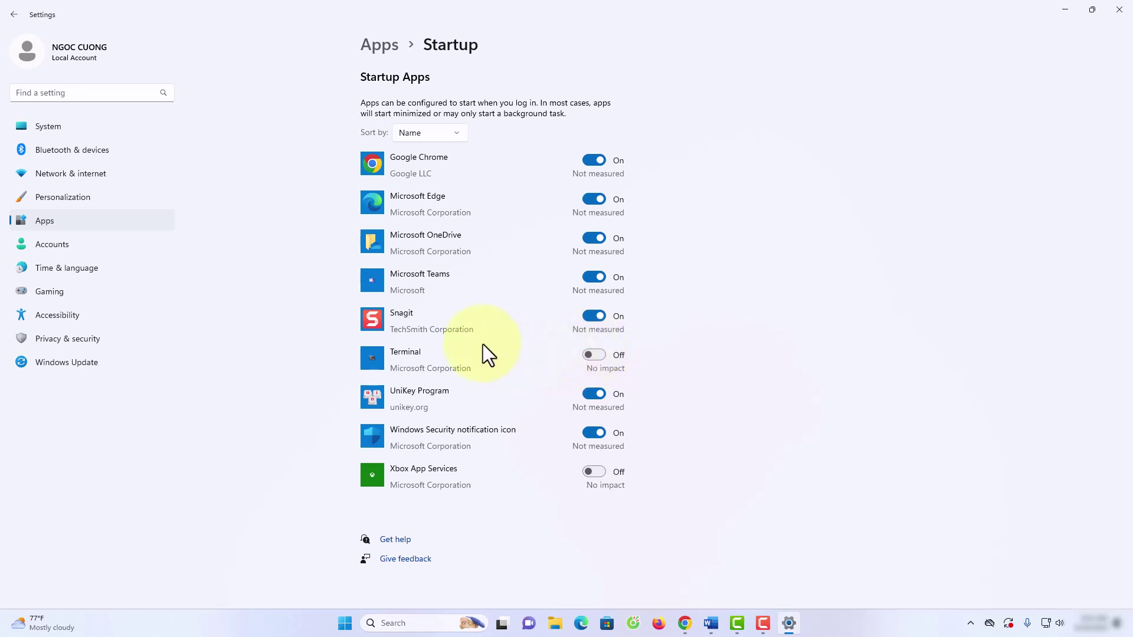
left_click(1120, 10)
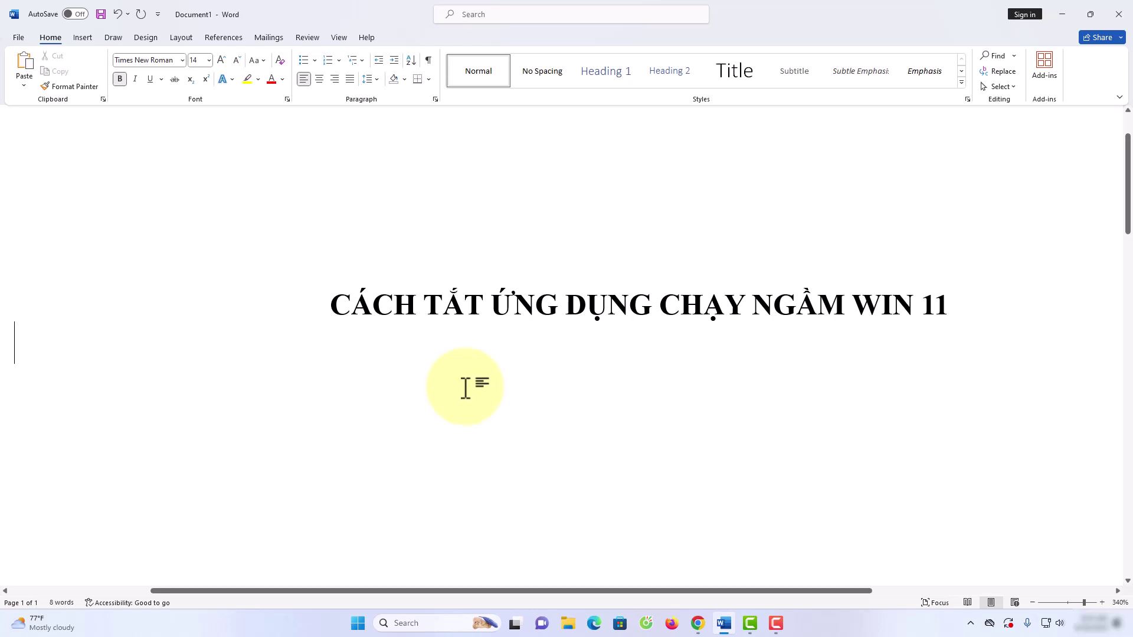
Open Task Manager, show its startup apps list and maximize the window
right_click(359, 625)
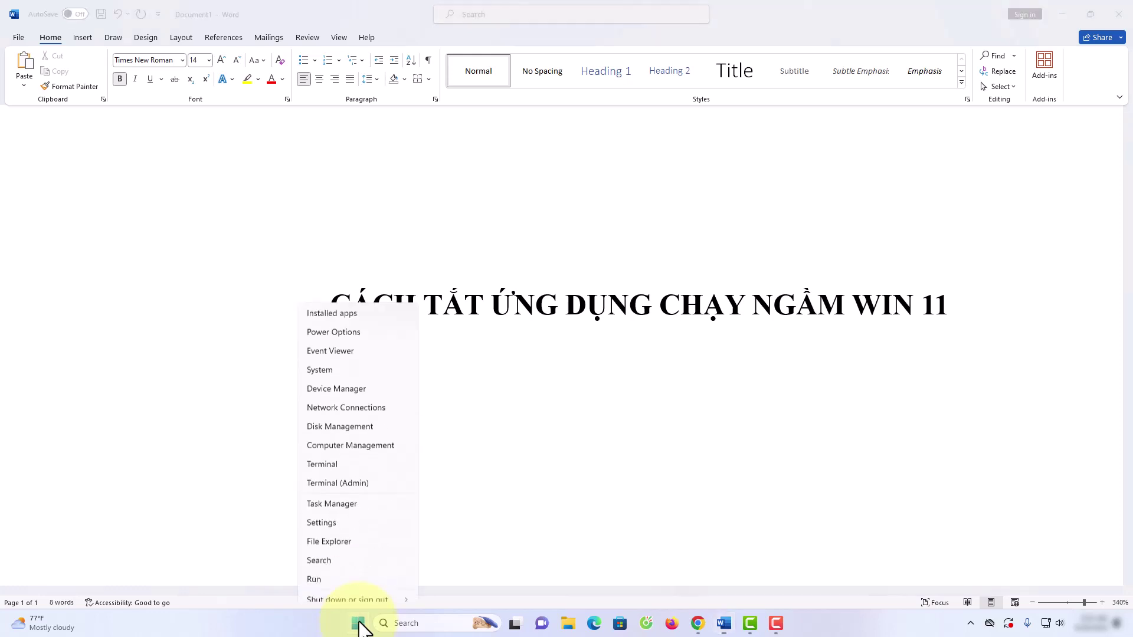
left_click(330, 481)
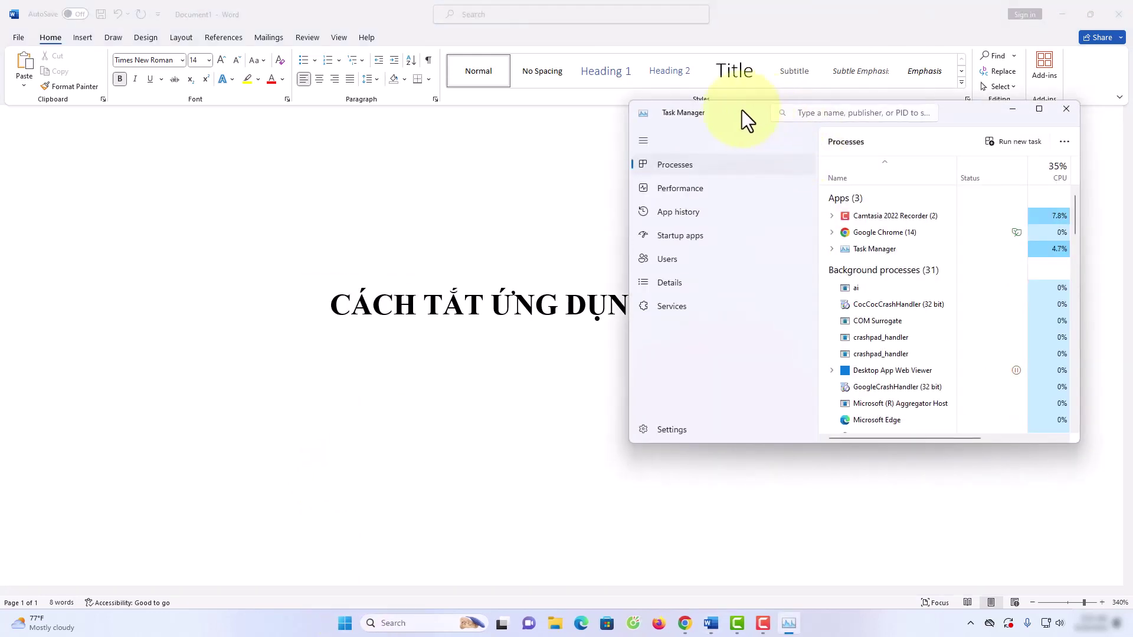
left_click_drag(741, 111, 440, 110)
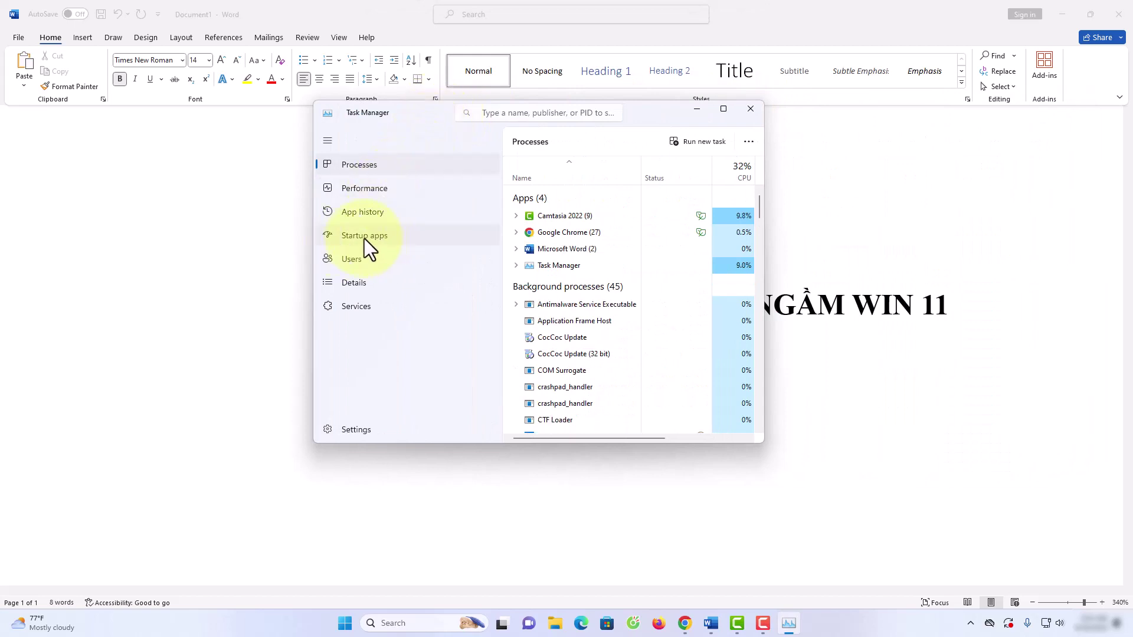
left_click(391, 237)
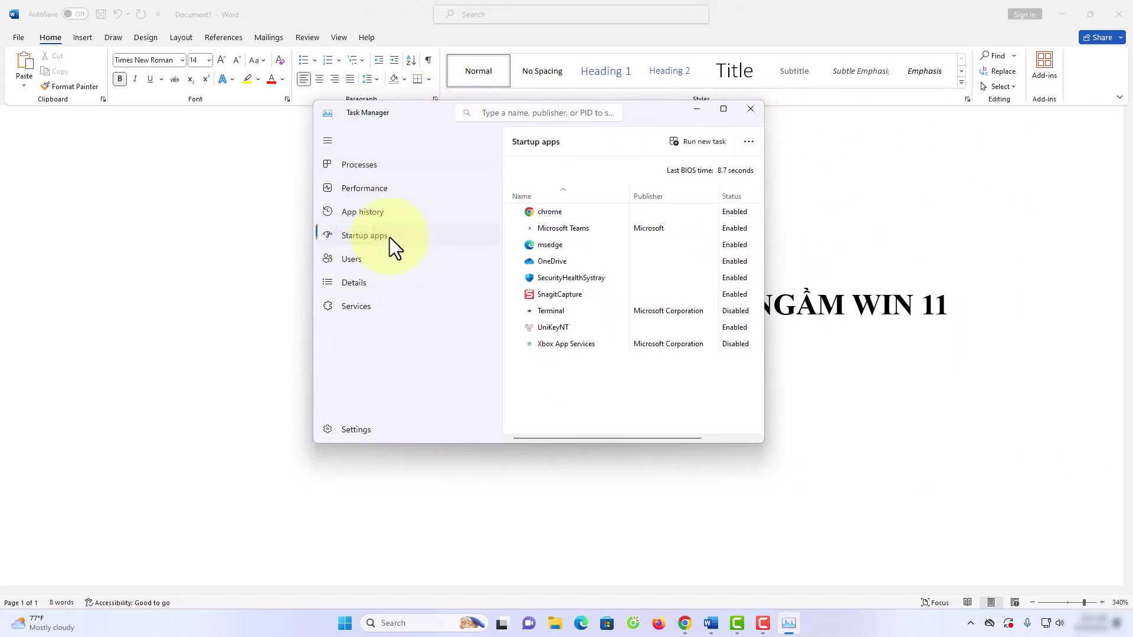
left_click(724, 109)
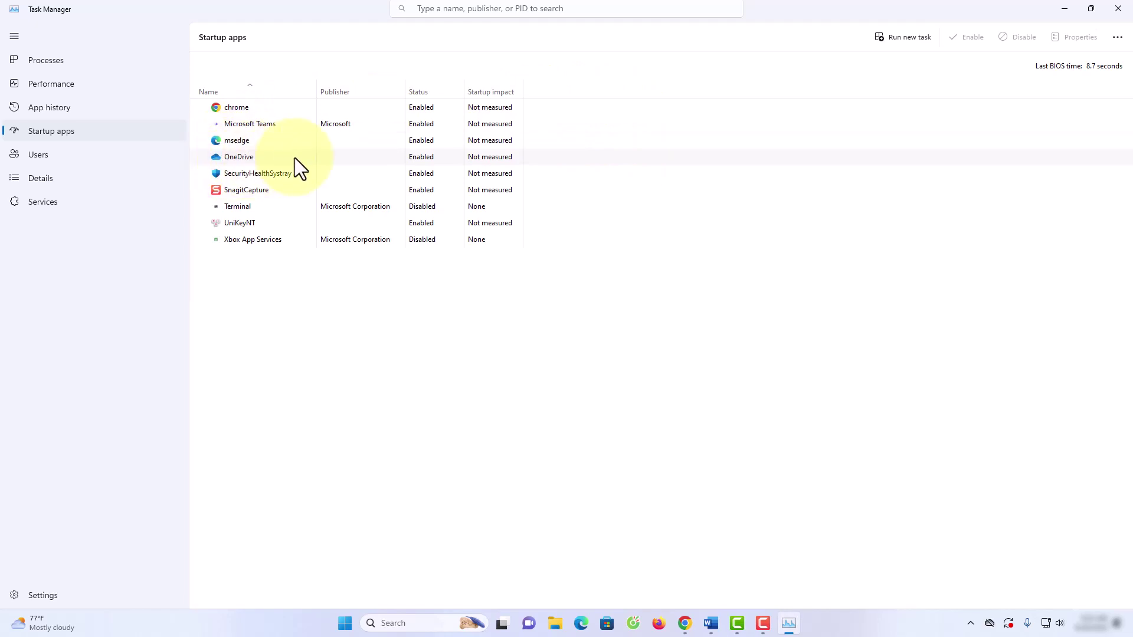
Disable OneDrive as a startup app and check the actions available for Xbox App Services without applying any
left_click(425, 156)
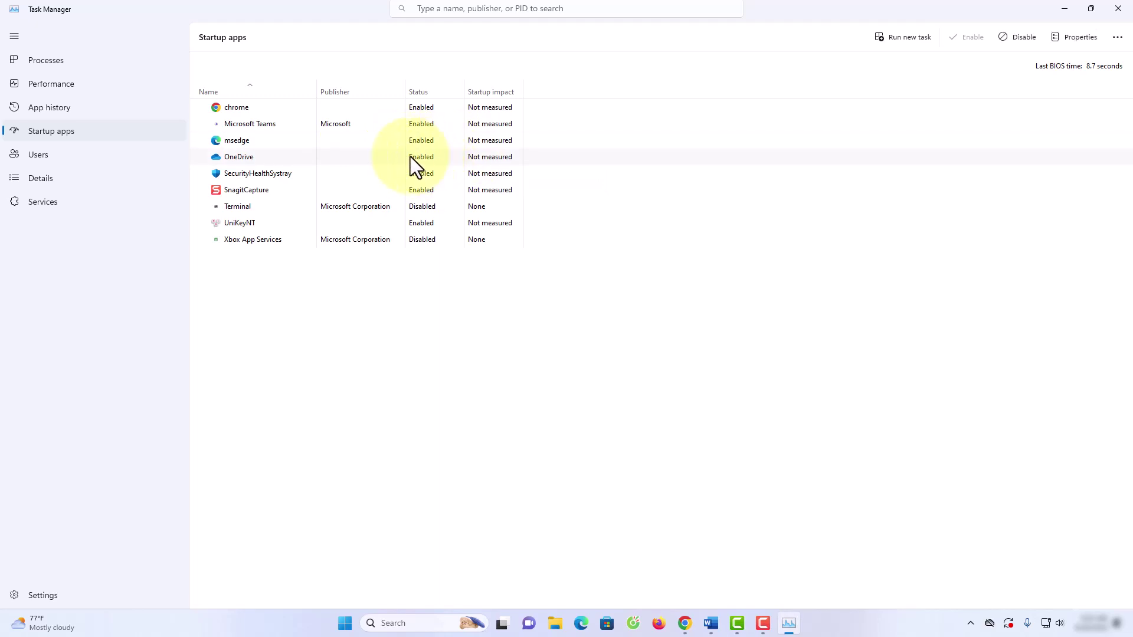
right_click(414, 159)
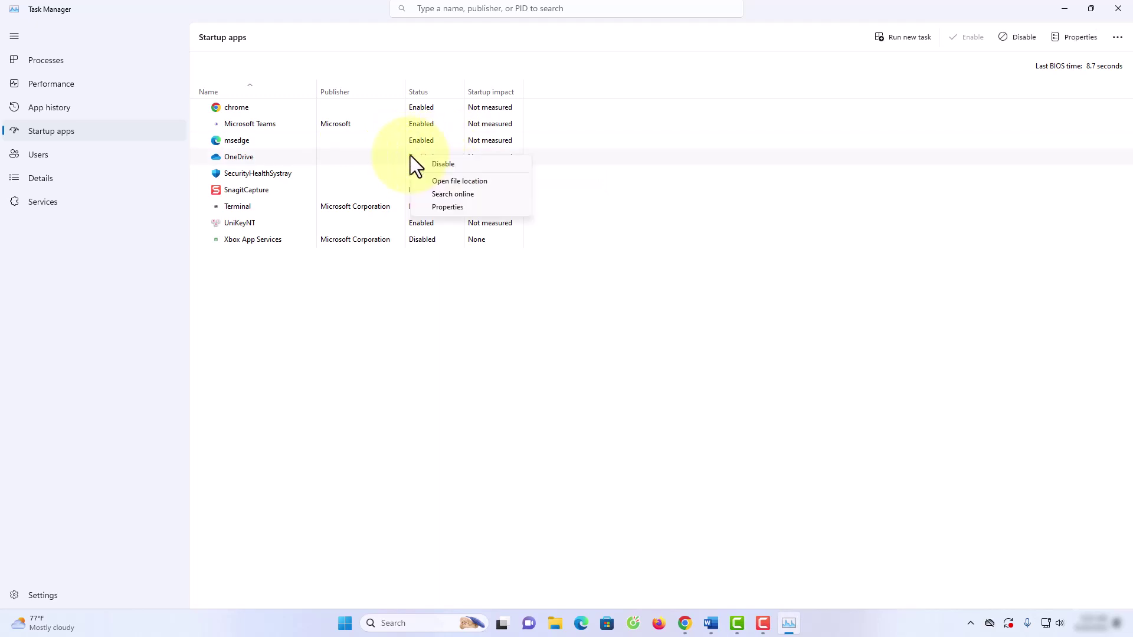
left_click(442, 162)
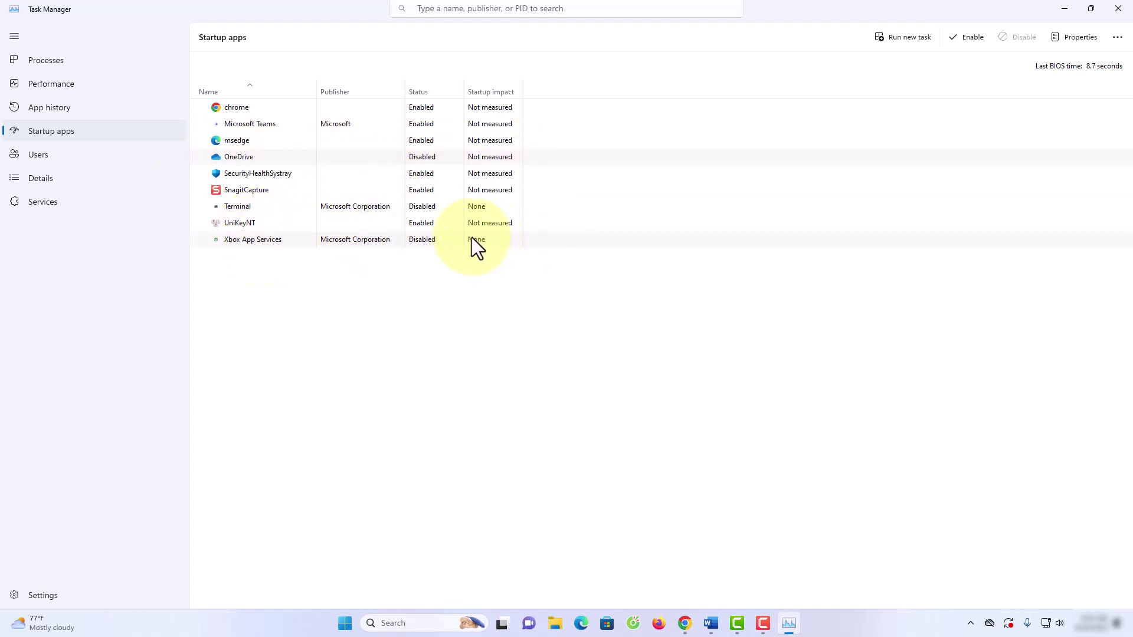
right_click(417, 237)
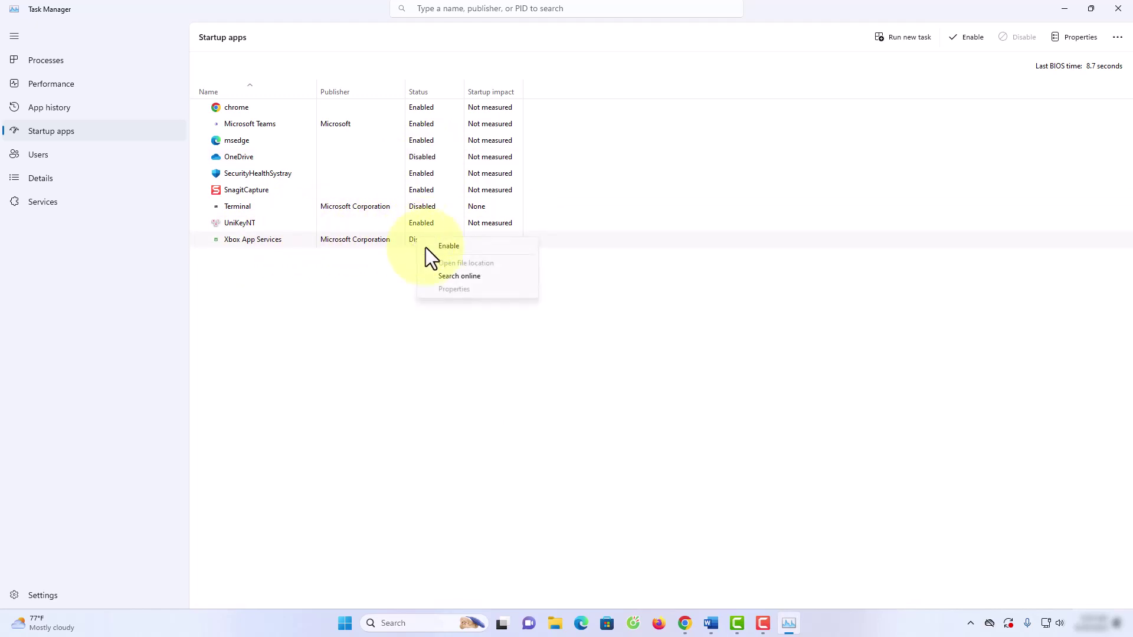
left_click(408, 243)
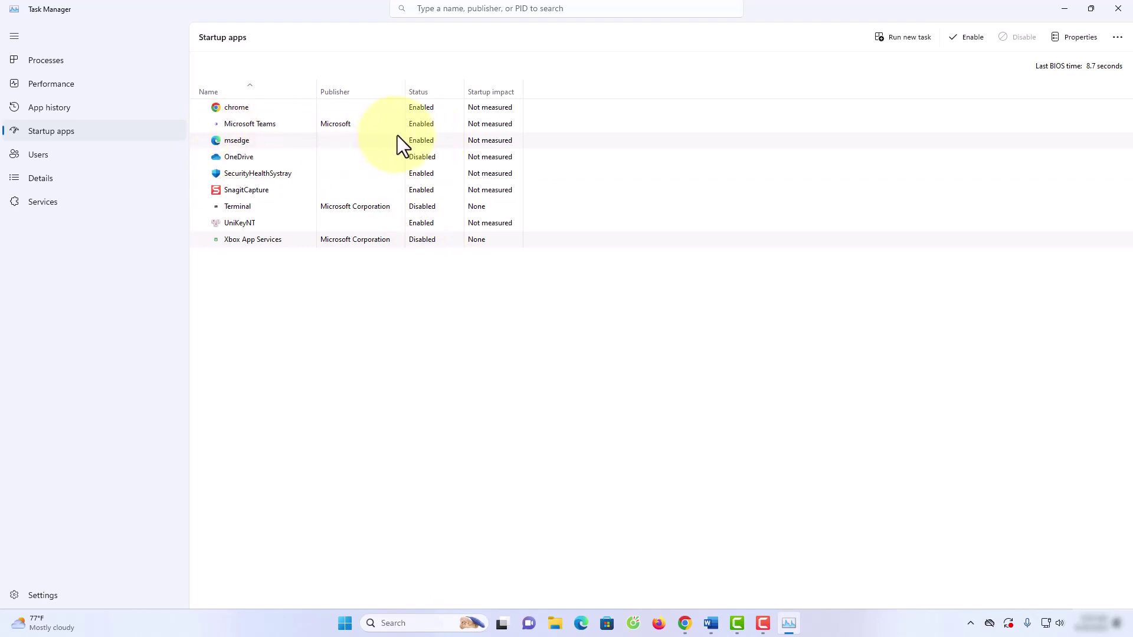
Disable msedge as a startup app and close Task Manager
right_click(422, 141)
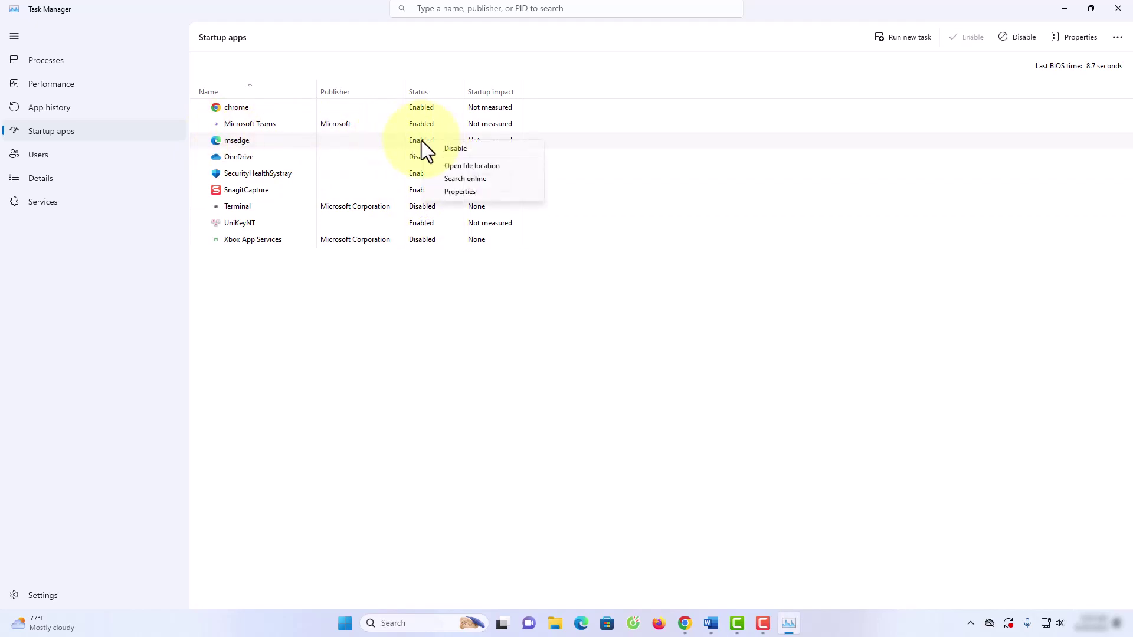
left_click(456, 148)
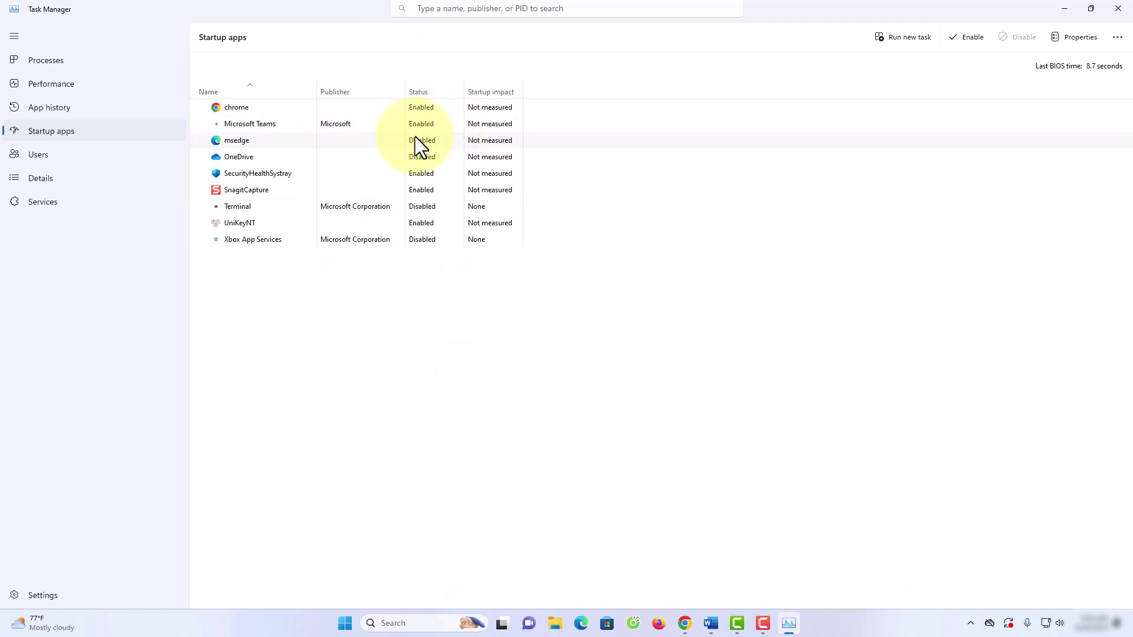
left_click(1117, 8)
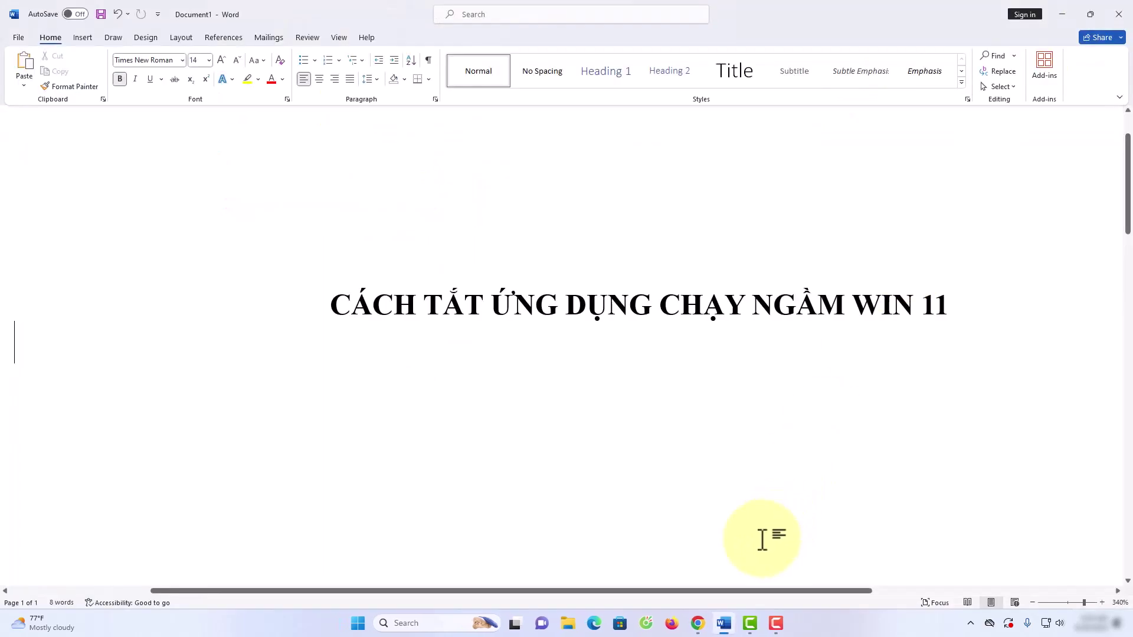